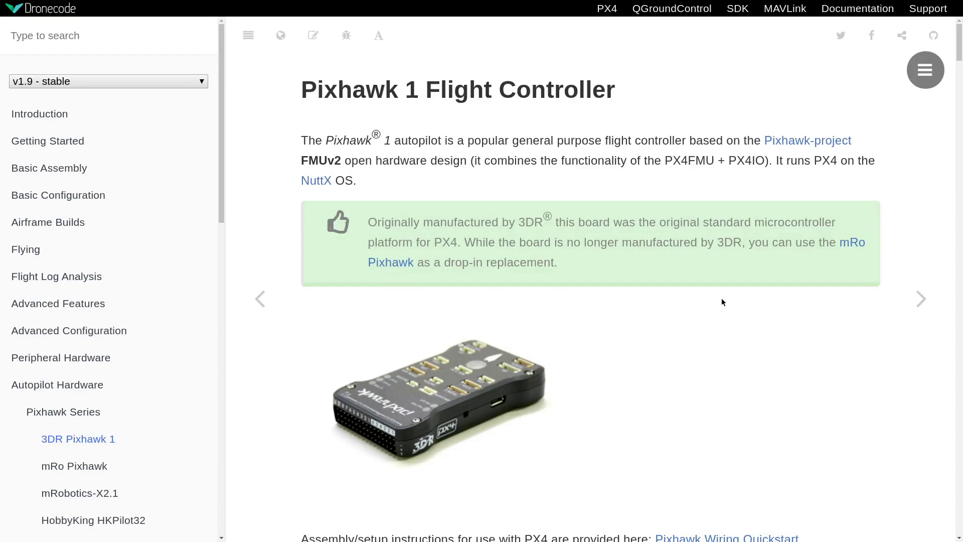
Open the PX4 guide's v1.9.0 Introduction page, comparing it with the ArduPilot Introducing Copter tab.
key("ctrl+Tab")
left_click(58, 113)
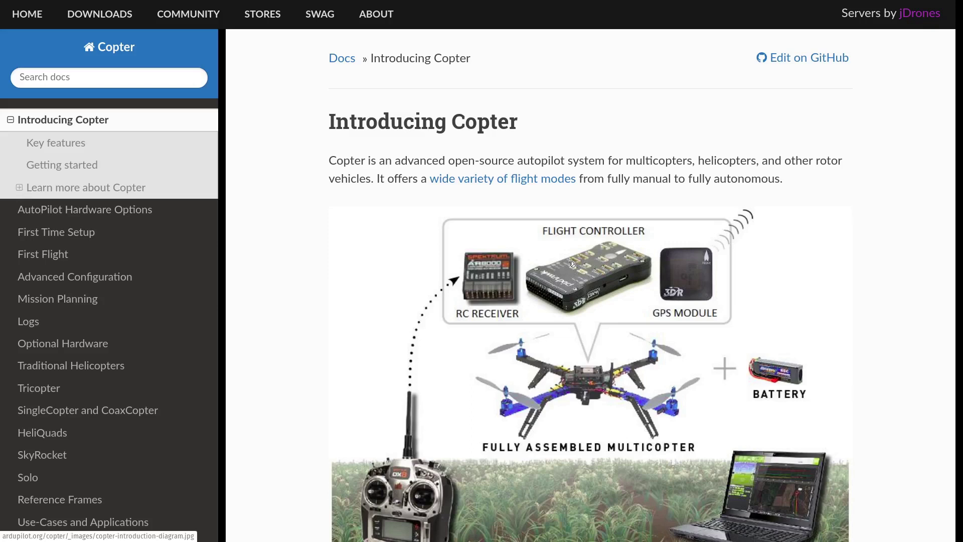
key("ctrl+Tab")
key("ctrl+shift+Tab")
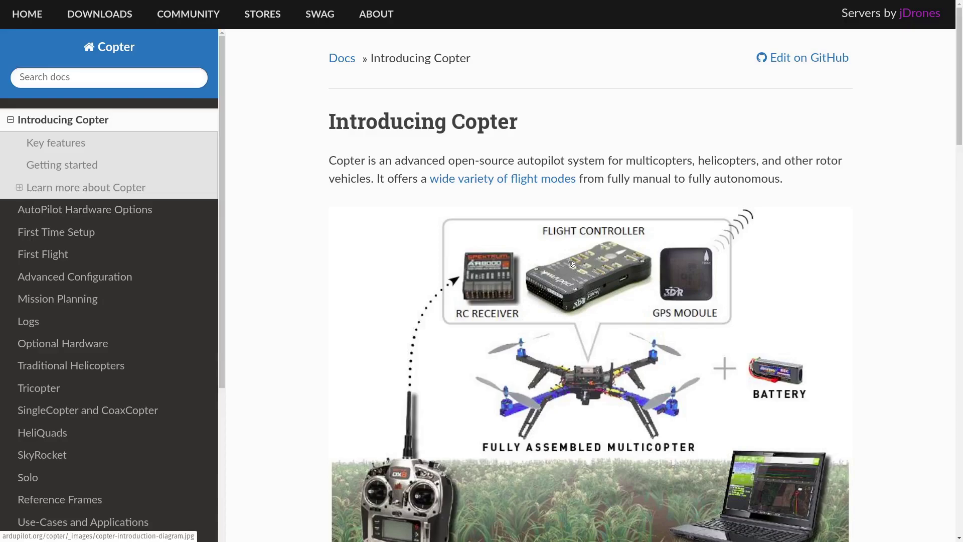
key("ctrl+Tab")
key("ctrl+shift+Tab")
key("ctrl+Tab")
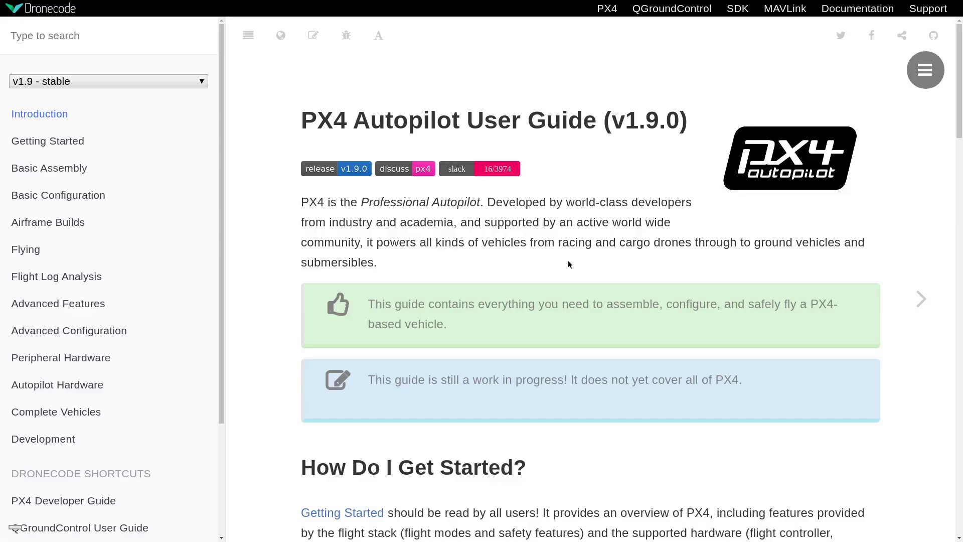
Switch to the jMAVSim with SITL page and scroll down to its Running SITL section.
key("ctrl+shift+Tab")
key("ctrl+Tab")
key("ctrl+Tab")
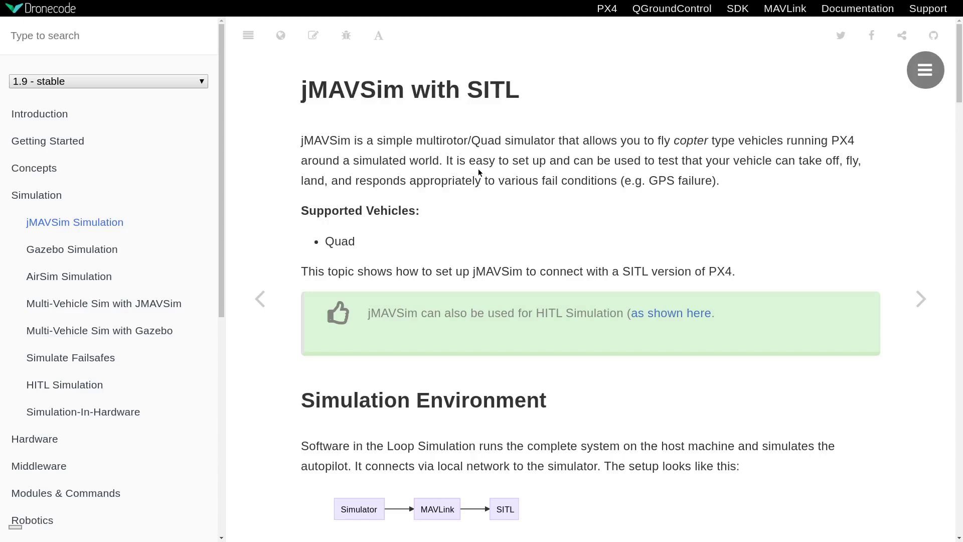
scroll(636, 282, "down", 10)
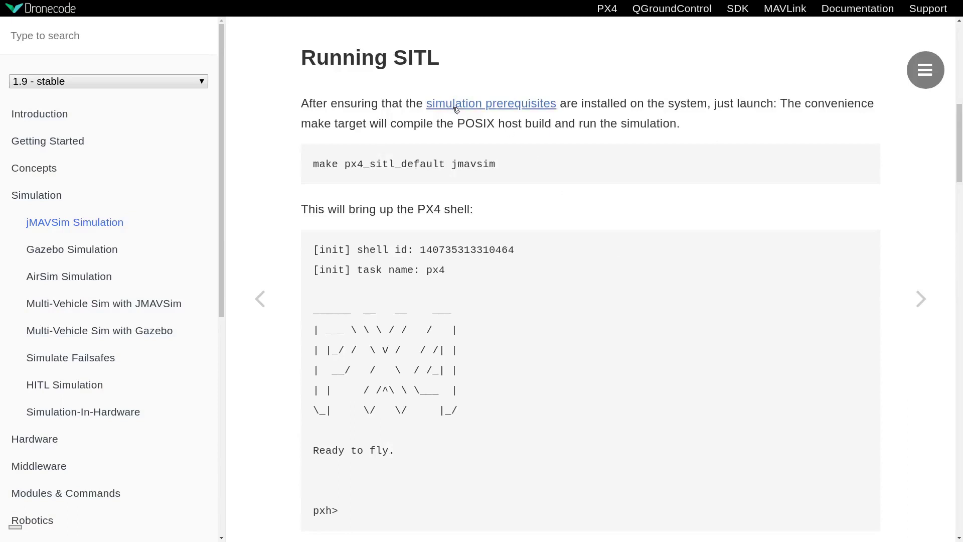
Follow the simulation prerequisites link to the Linux setup page and scroll to Development Toolchain.
left_click(497, 113)
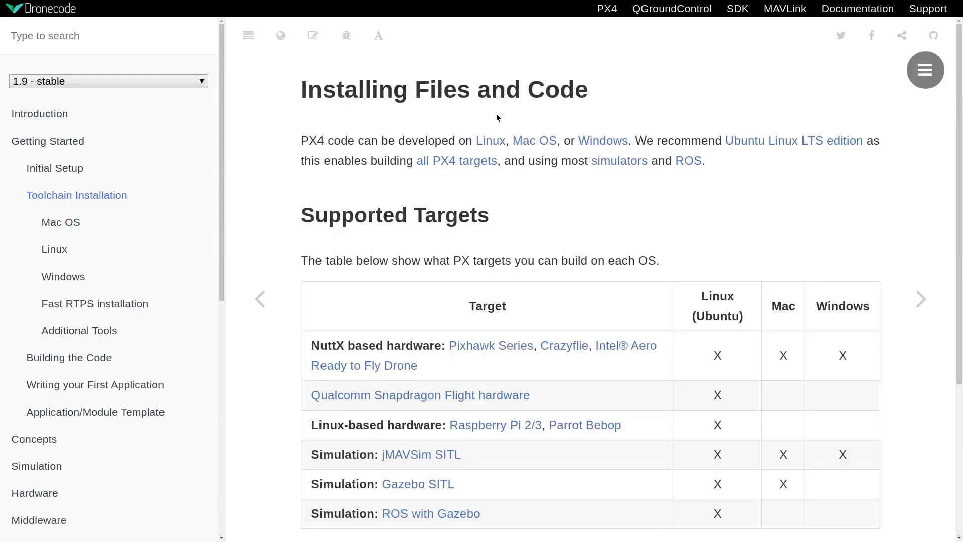
scroll(496, 118, "down", 2)
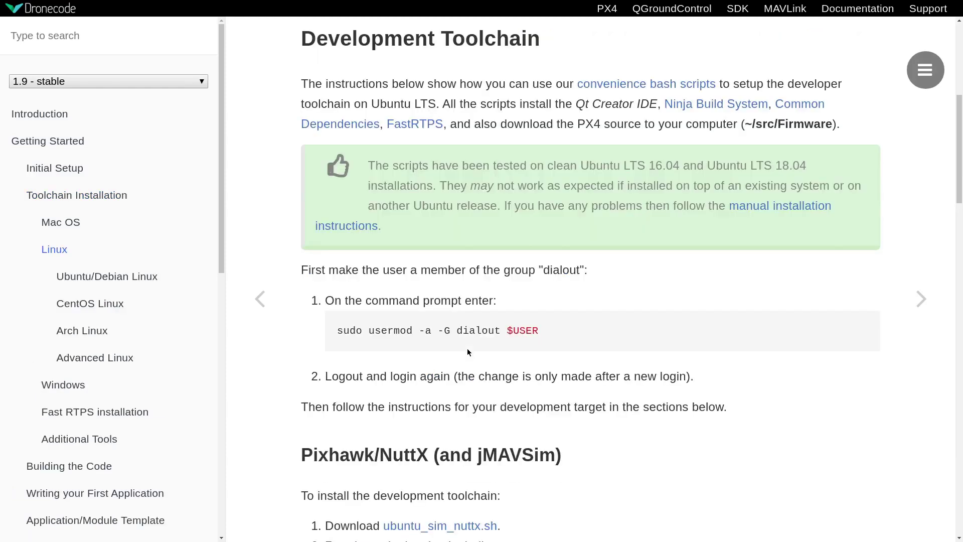
scroll(468, 352, "up", 5)
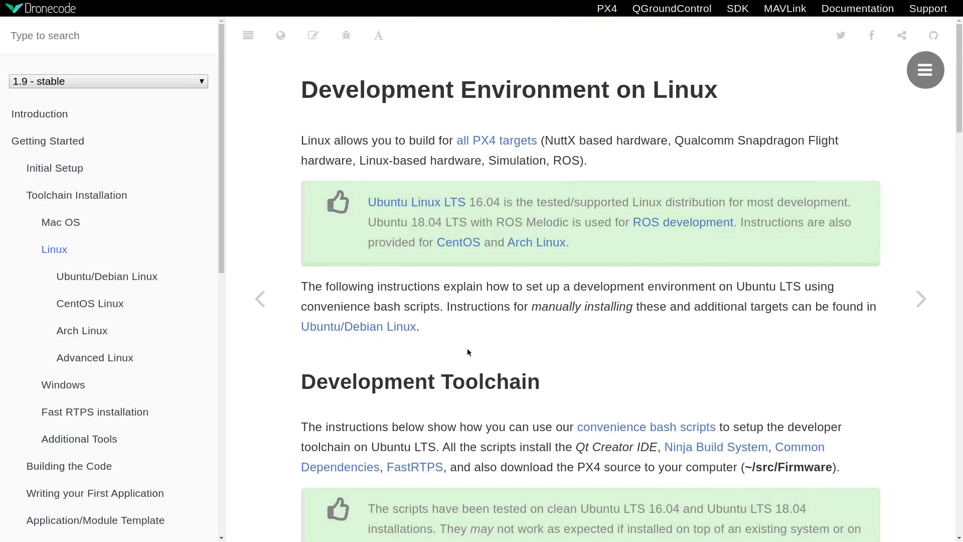
scroll(468, 353, "down", 5)
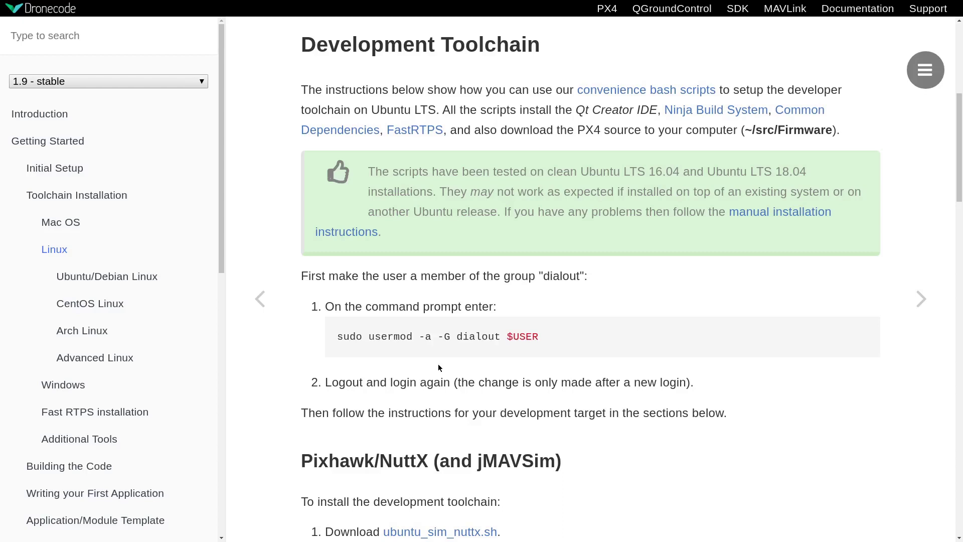
Select the dialout group command and the ubuntu_sim_nuttx.sh script command in the Linux instructions.
scroll(483, 292, "down", 1)
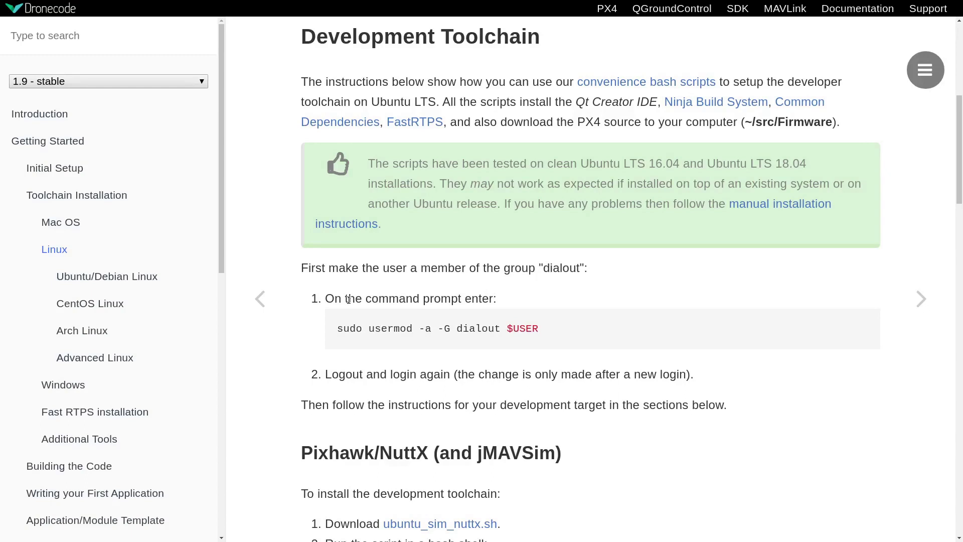
left_click_drag(335, 333, 548, 337)
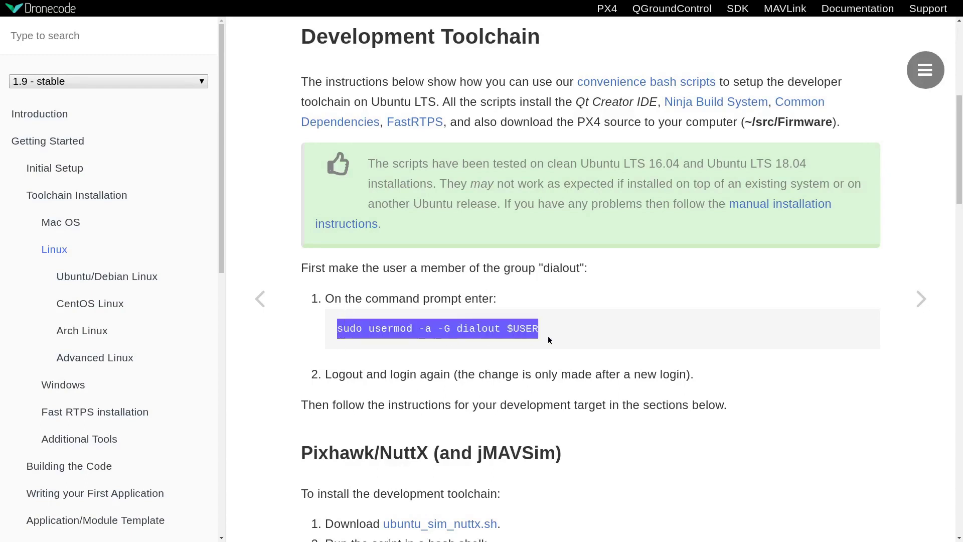
left_click(582, 321)
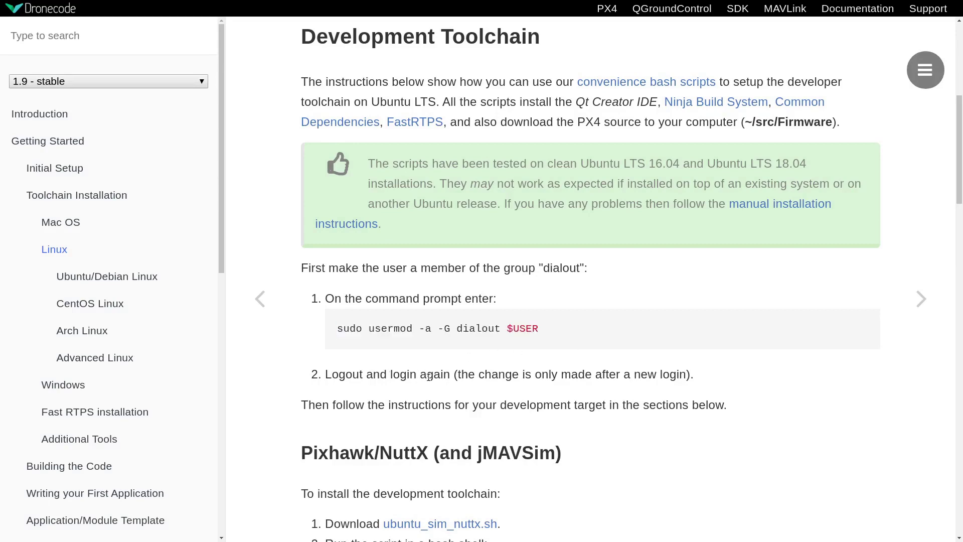
scroll(429, 377, "down", 5)
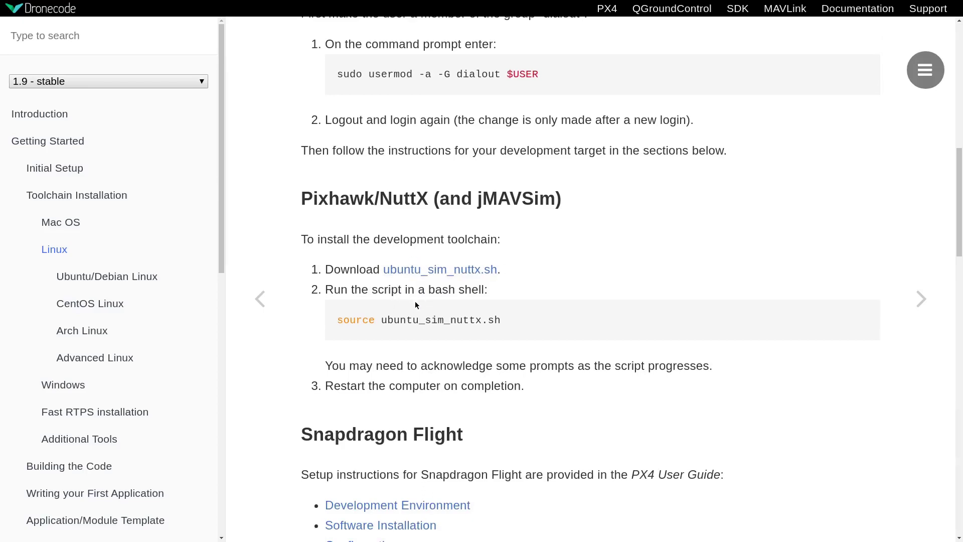
left_click_drag(338, 322, 529, 315)
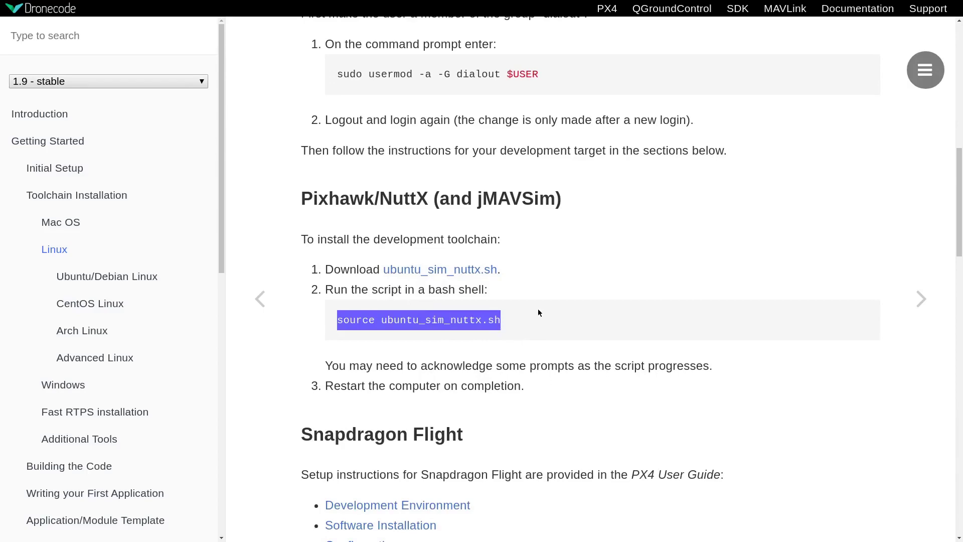
left_click(538, 308)
Scroll to jMAVSim/Gazebo Simulation and select the 'source ubuntu_sim.sh' command.
scroll(419, 376, "down", 2)
scroll(517, 292, "down", 12)
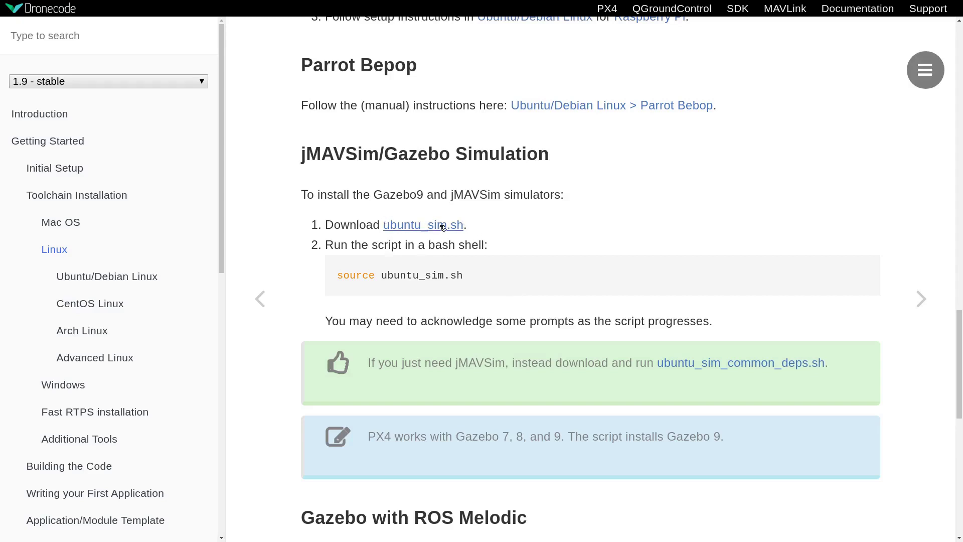
left_click_drag(333, 273, 469, 276)
scroll(502, 275, "down", 10)
scroll(528, 274, "up", 9)
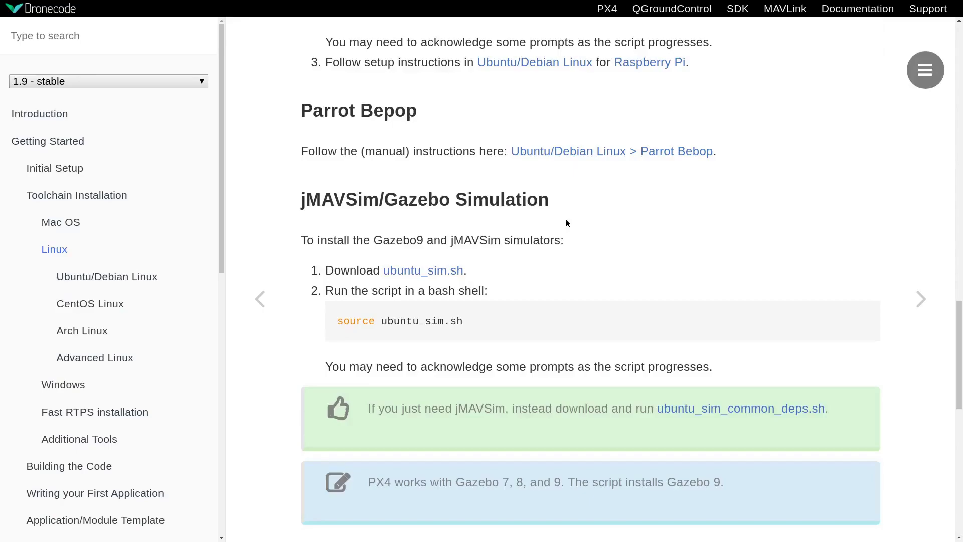
List the contents of ~/src/Firmware with ls in the terminal.
key("alt+Tab")
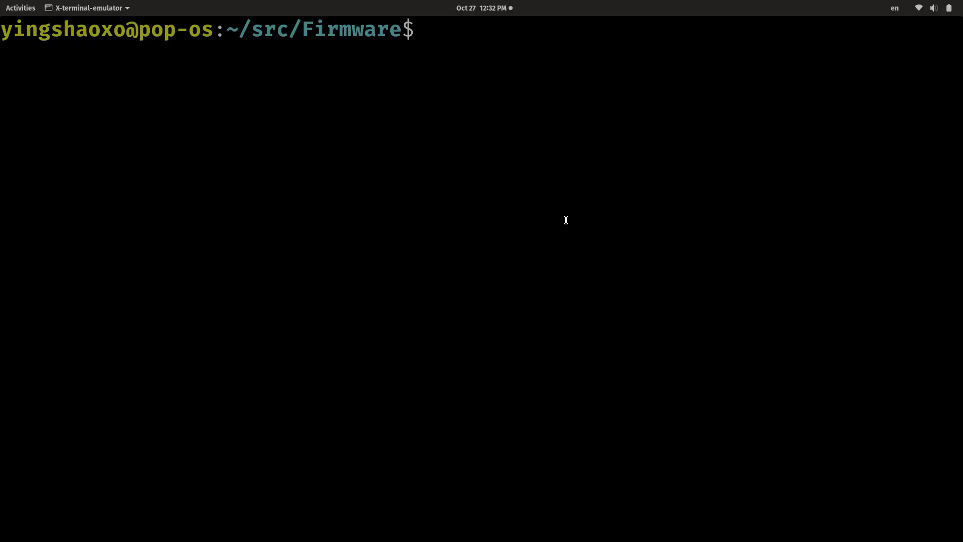
type("ls")
key("Return")
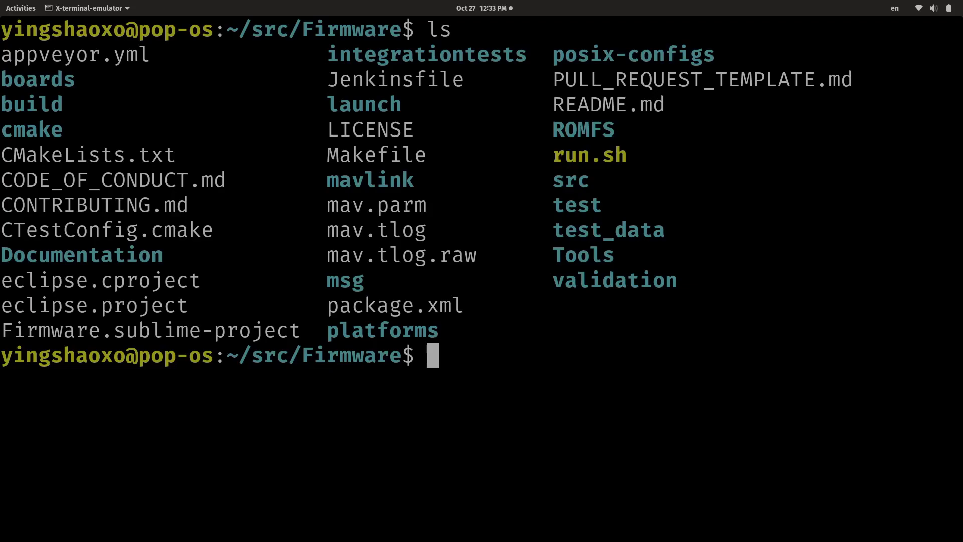
Copy 'make px4_sitl_default jmavsim' from the Running SITL docs for the terminal.
key("alt+Tab")
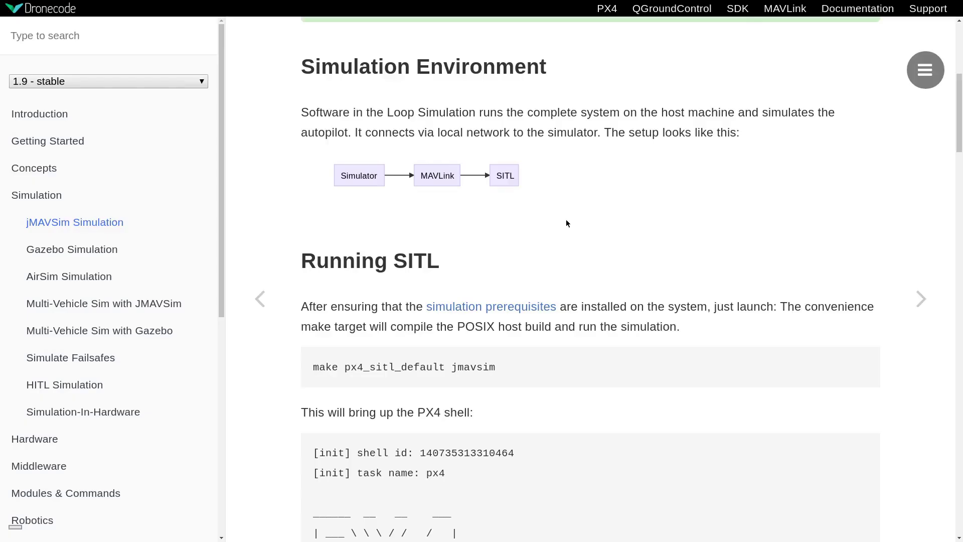
scroll(566, 221, "down", 3)
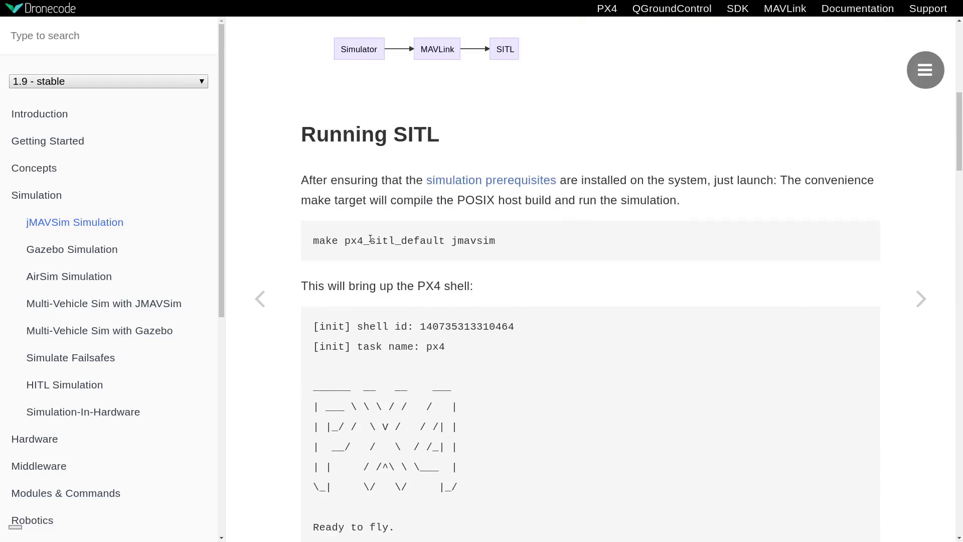
left_click_drag(315, 241, 504, 240)
key("ctrl+c")
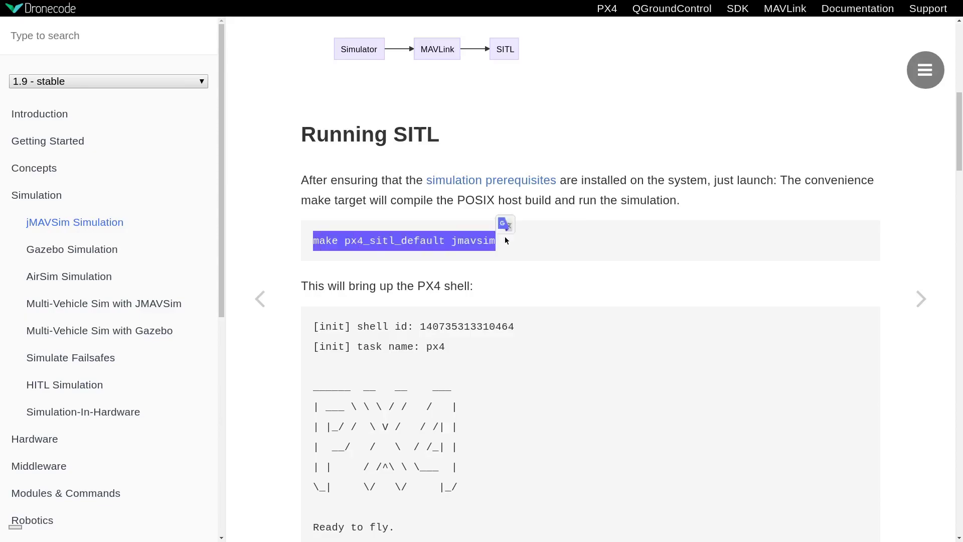
key("alt+Tab")
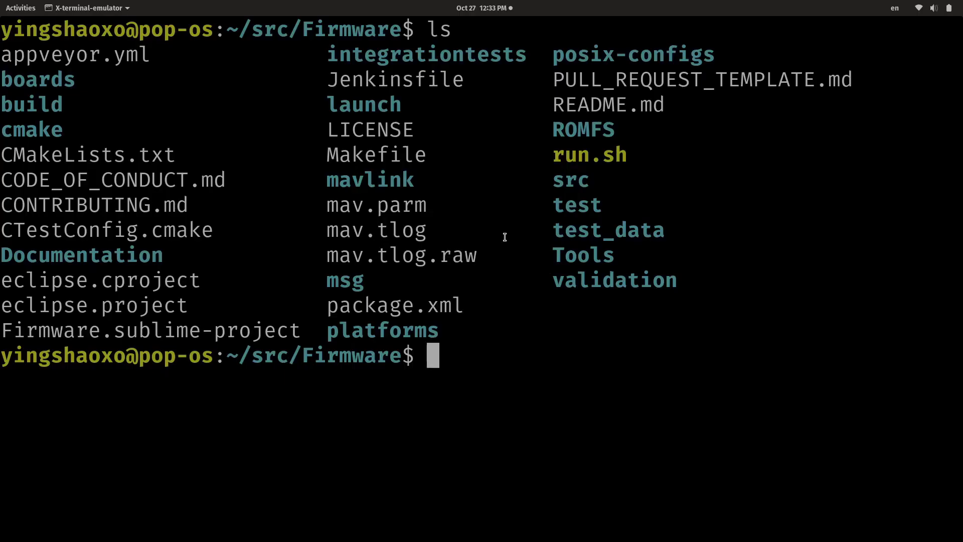
Start the jMAVSim SITL simulation with 'make px4_sitl_default jmavsim' and wait at the pxh> prompt.
key("ctrl+shift+v")
key("Return")
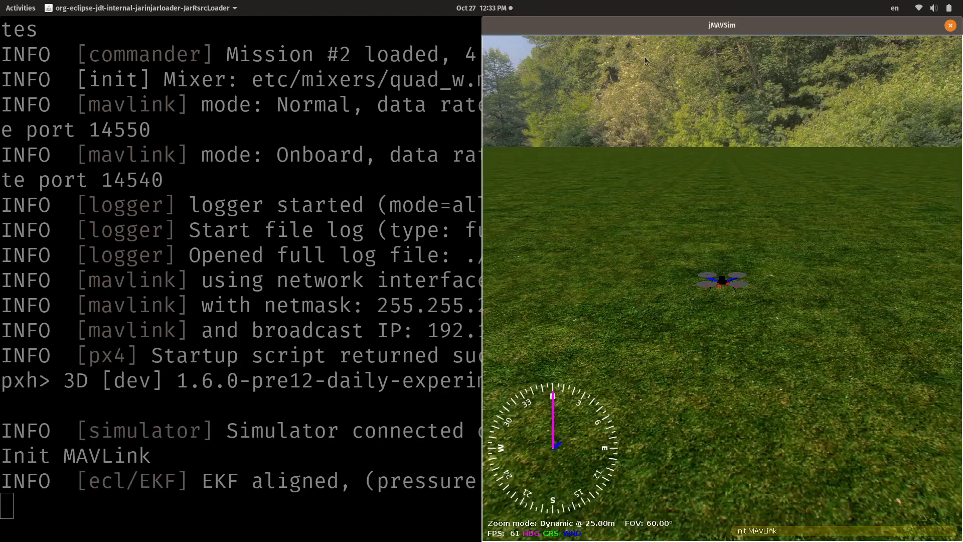
left_click(400, 184)
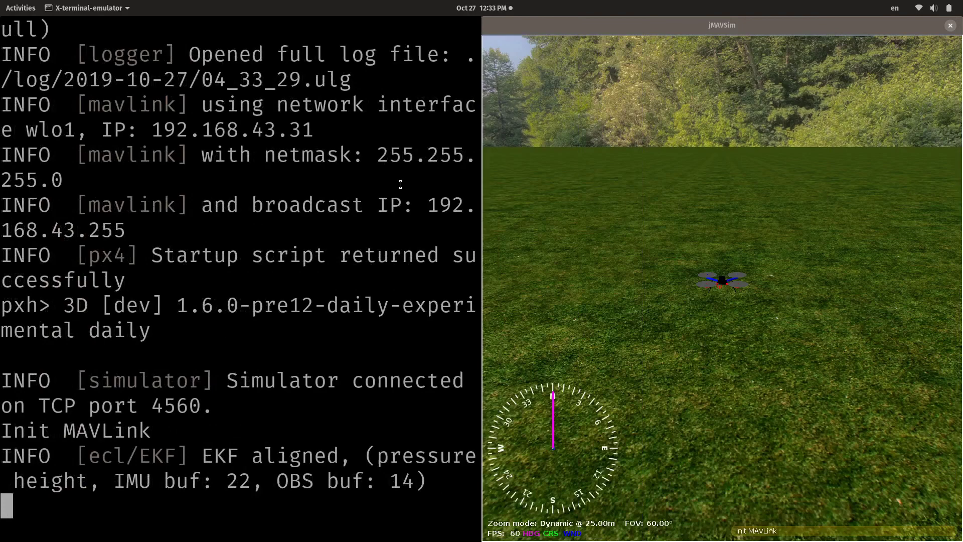
key("Return")
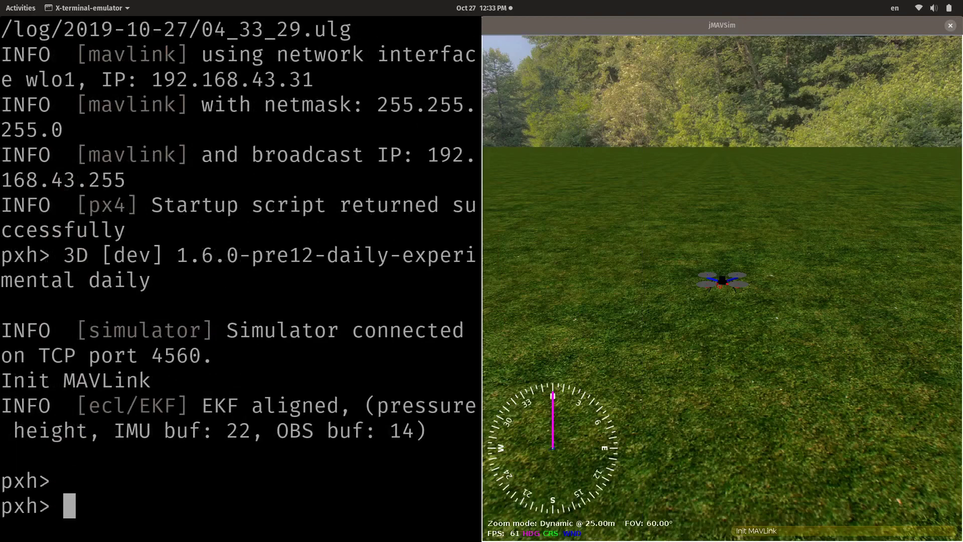
key("Return")
key("Return")
key("Return")
key("Return")
key("Return")
key("Return")
key("Return")
key("Return")
key("Return")
key("Return")
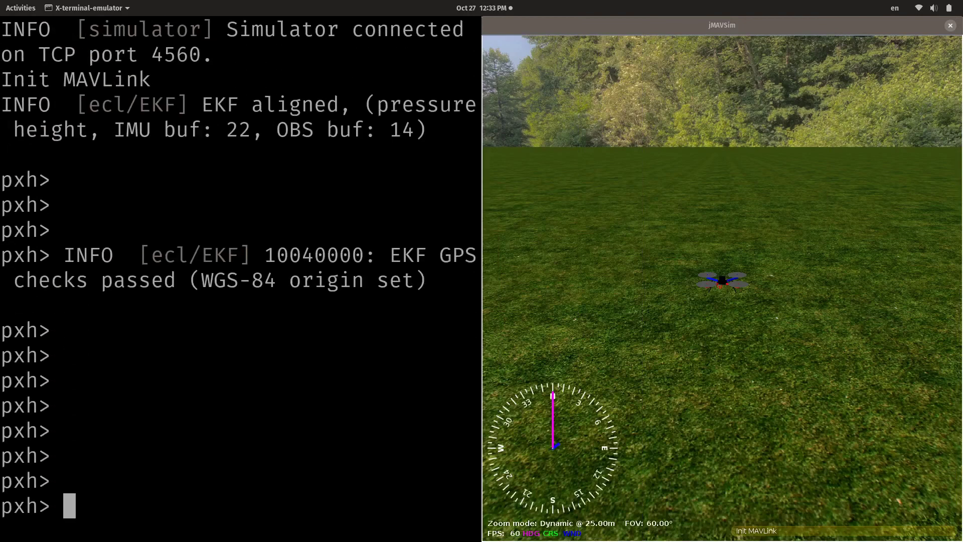
key("Return")
key("Return")
key("Return")
key("Return")
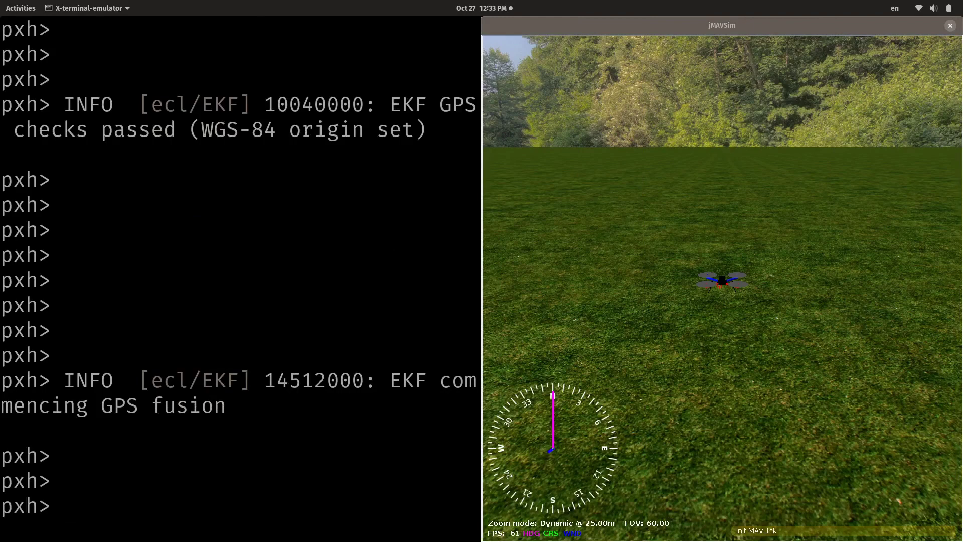
List the PX4 shell commands with help, shrinking the terminal text to show more.
type("help")
key("Return")
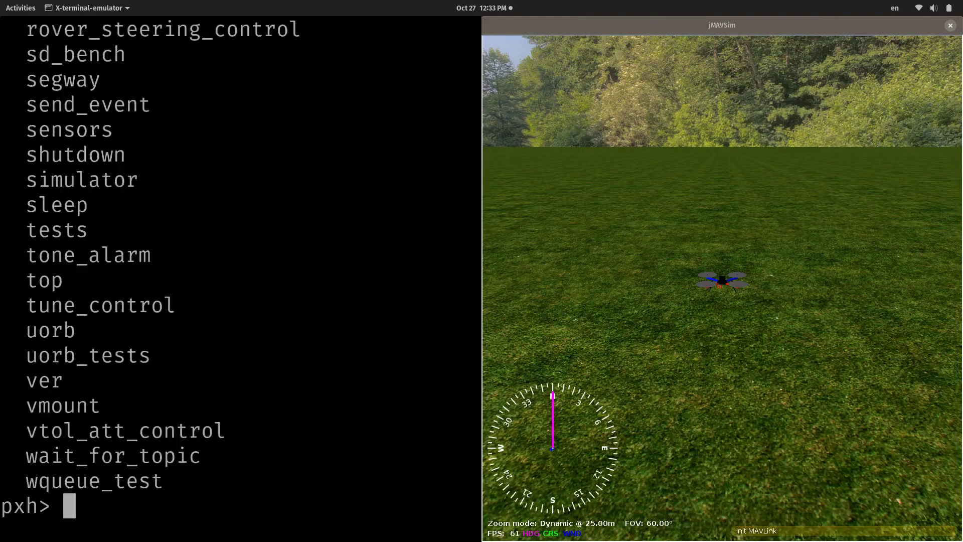
key("ctrl+minus")
key("ctrl+minus")
key("ctrl+minus")
key("ctrl+minus")
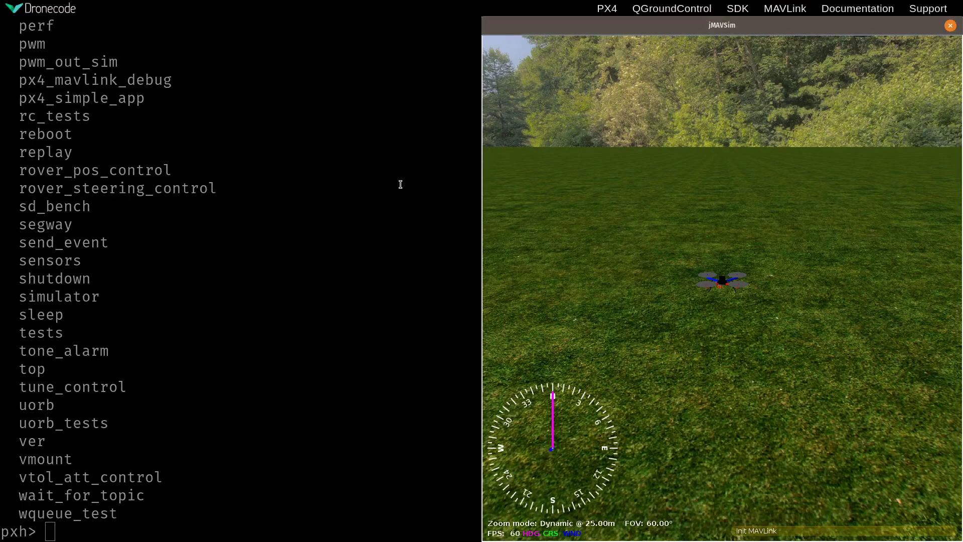
key("alt+Tab")
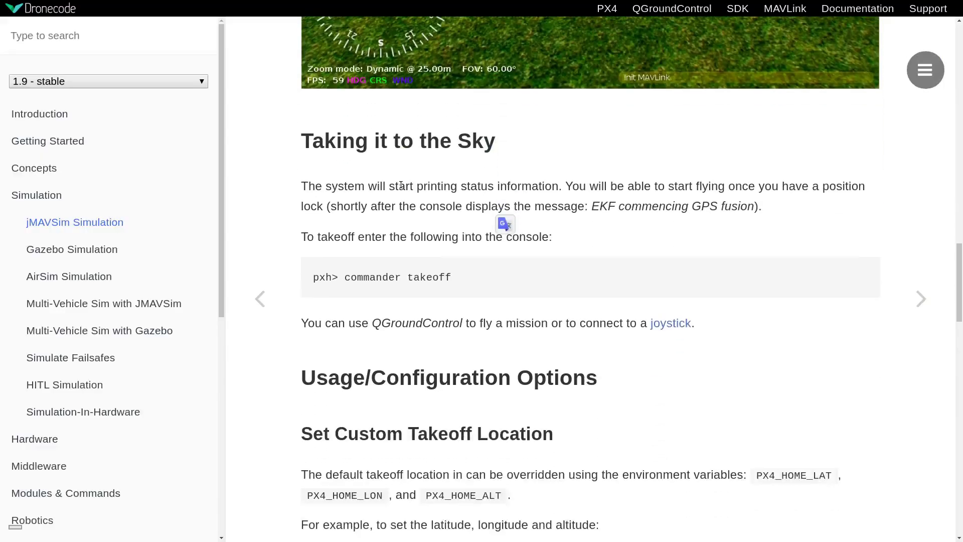
Make the simulated drone take off with 'commander takeoff'.
scroll(401, 185, "up", 8)
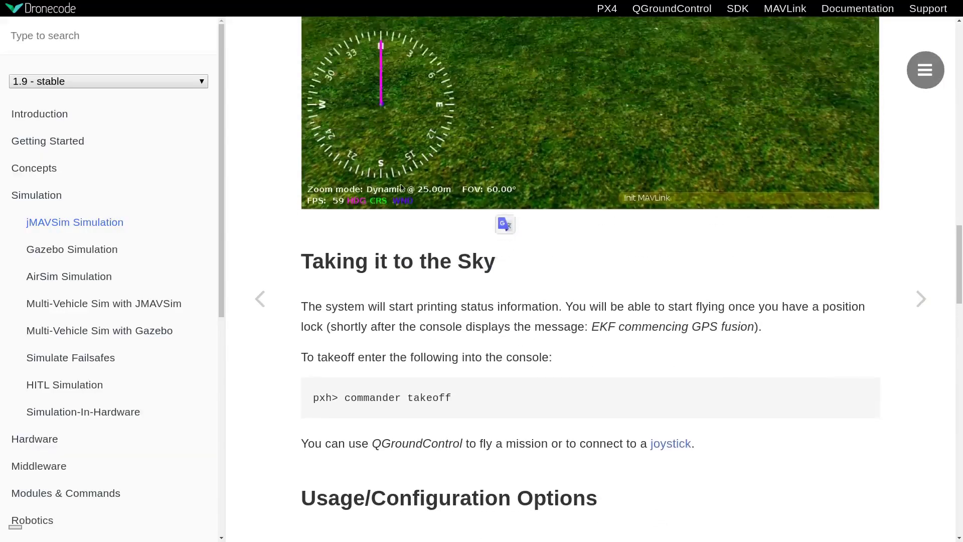
scroll(402, 188, "down", 3)
scroll(401, 188, "down", 4)
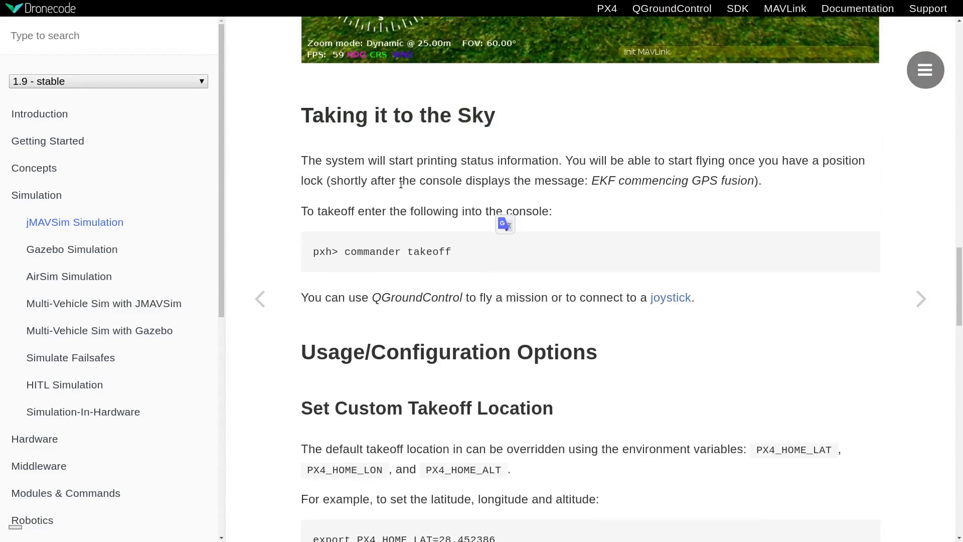
key("alt+Tab")
type("comman")
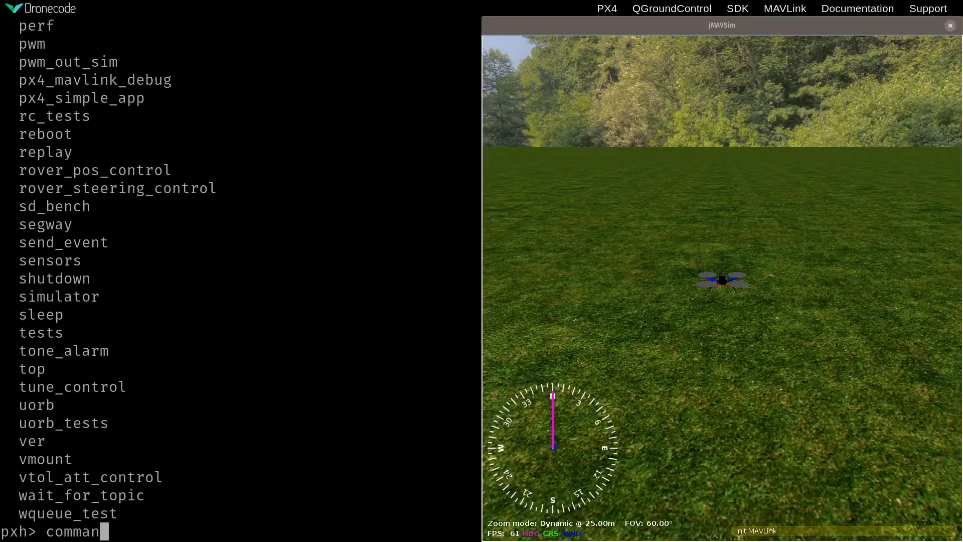
type("der takeoff")
key("Return")
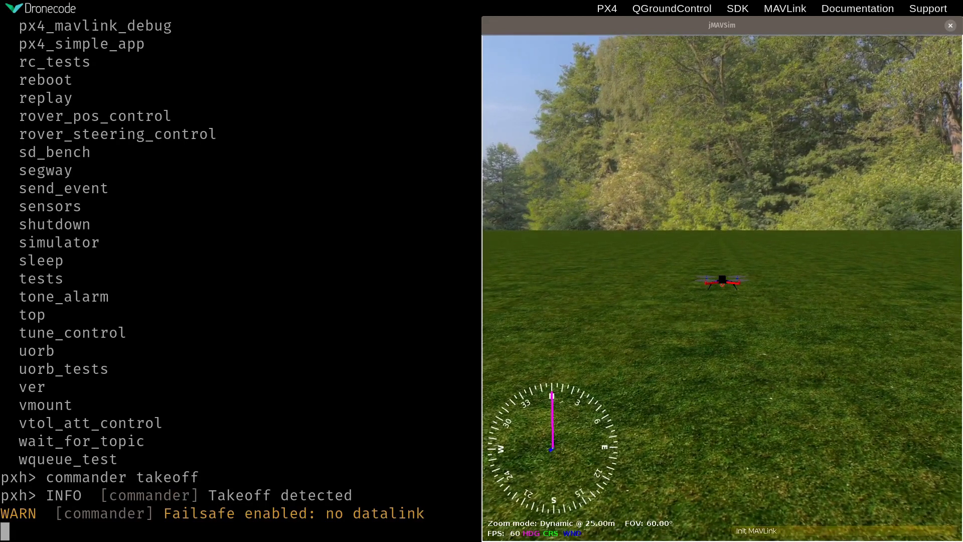
Land the drone at its current position with 'commander land'.
key("Return")
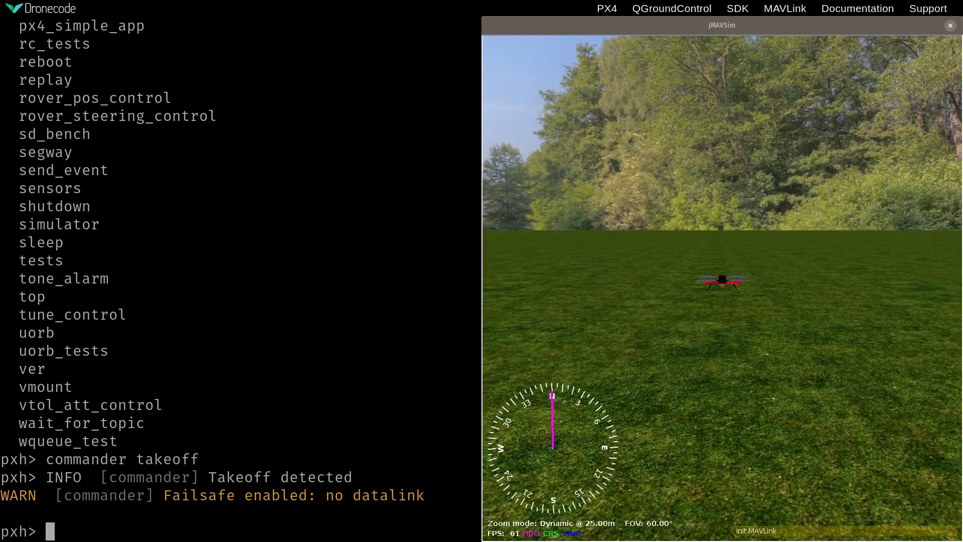
type("commmad")
key("BackSpace")
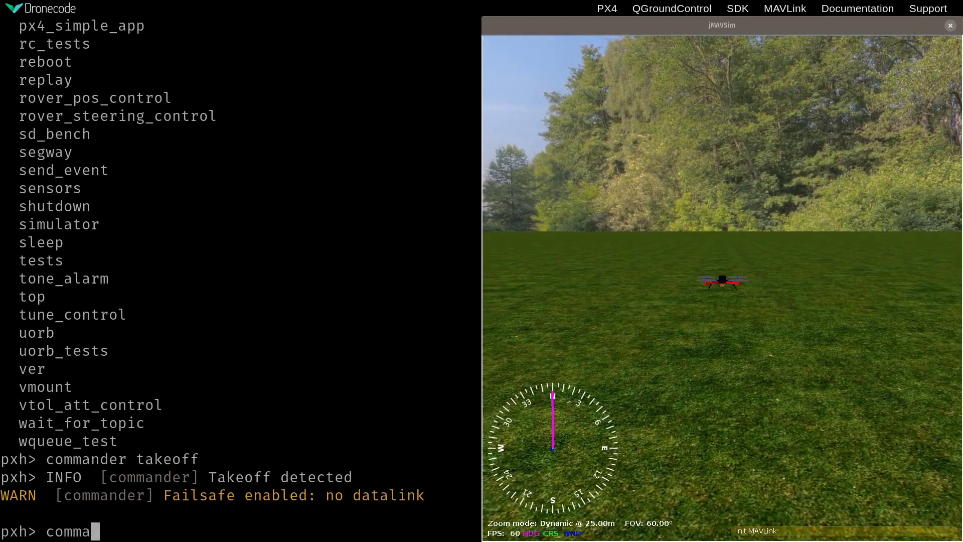
type("nder")
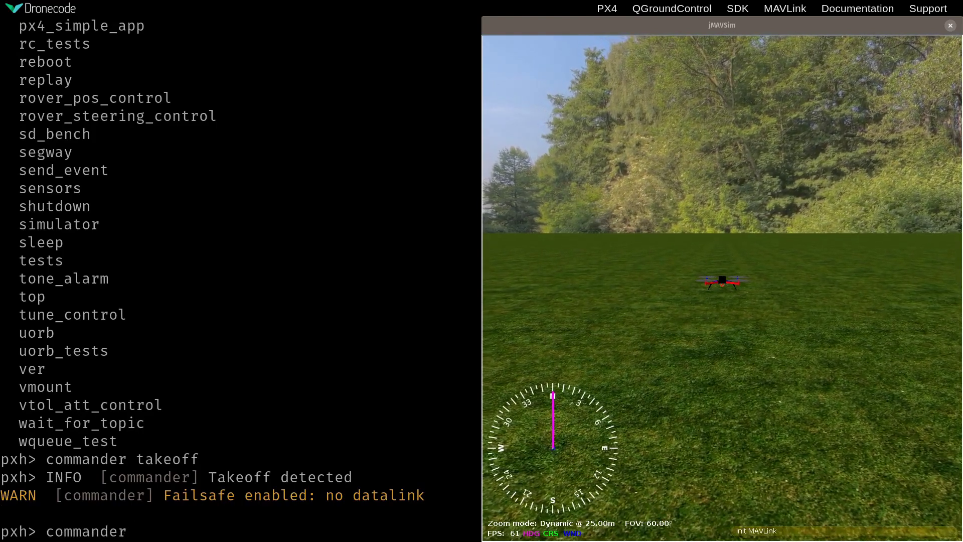
type(" land")
key("Return")
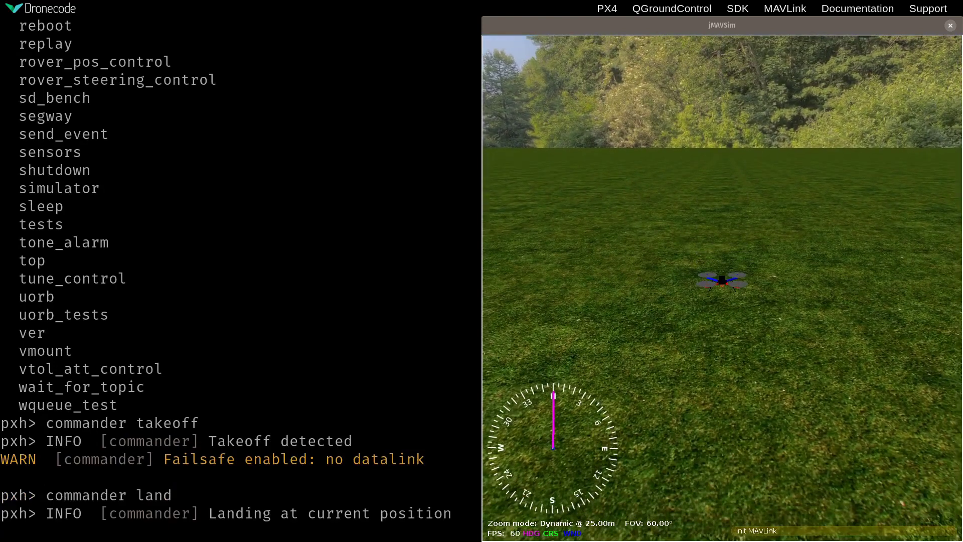
key("Return")
key("Return")
key("Return")
key("Return")
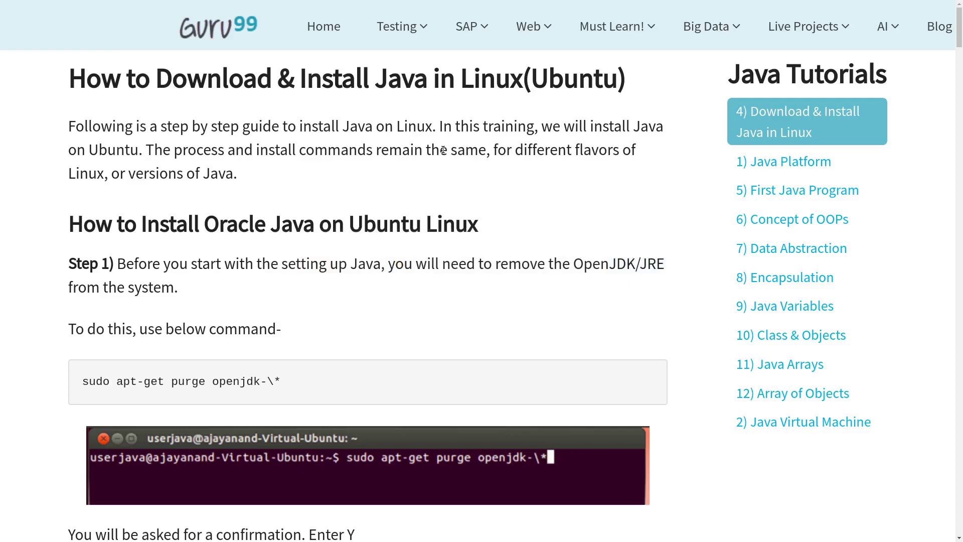
Read through the Guru99 Java-on-Ubuntu install article, then return to the PX4 console and jMAVSim.
scroll(443, 150, "down", 3)
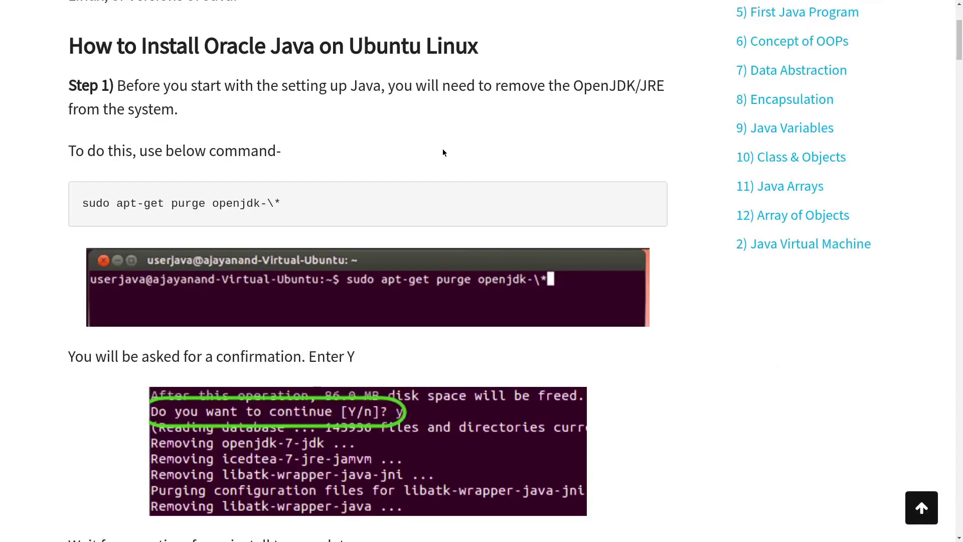
scroll(446, 152, "down", 7)
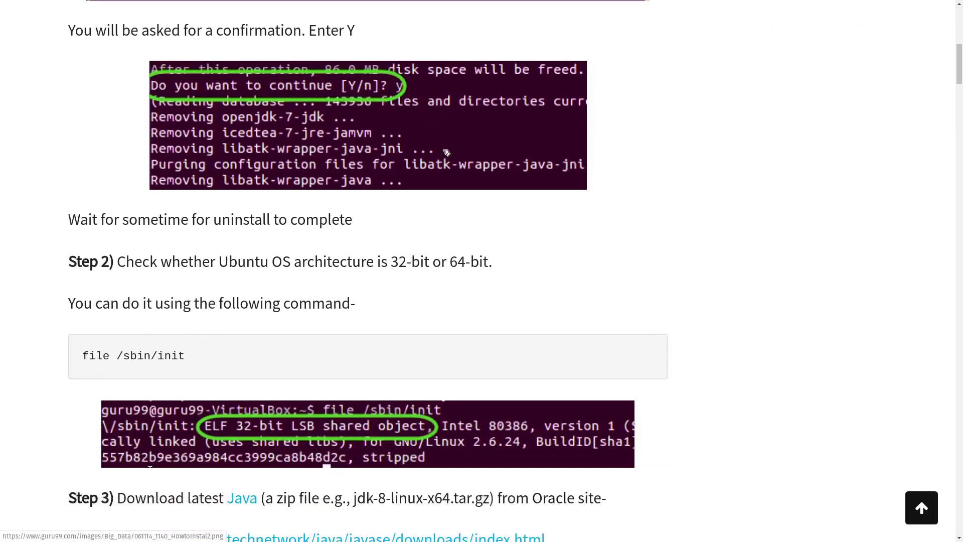
scroll(444, 152, "down", 2)
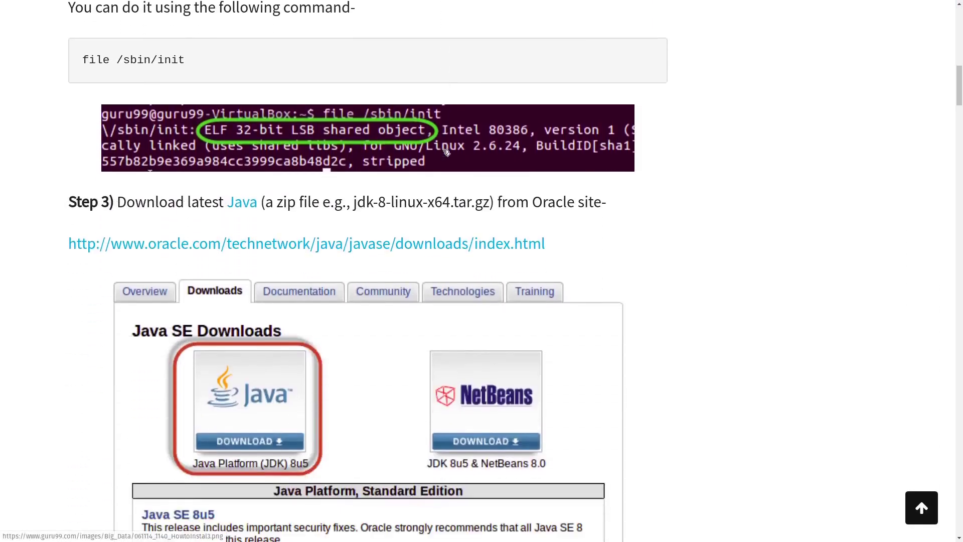
scroll(447, 152, "down", 14)
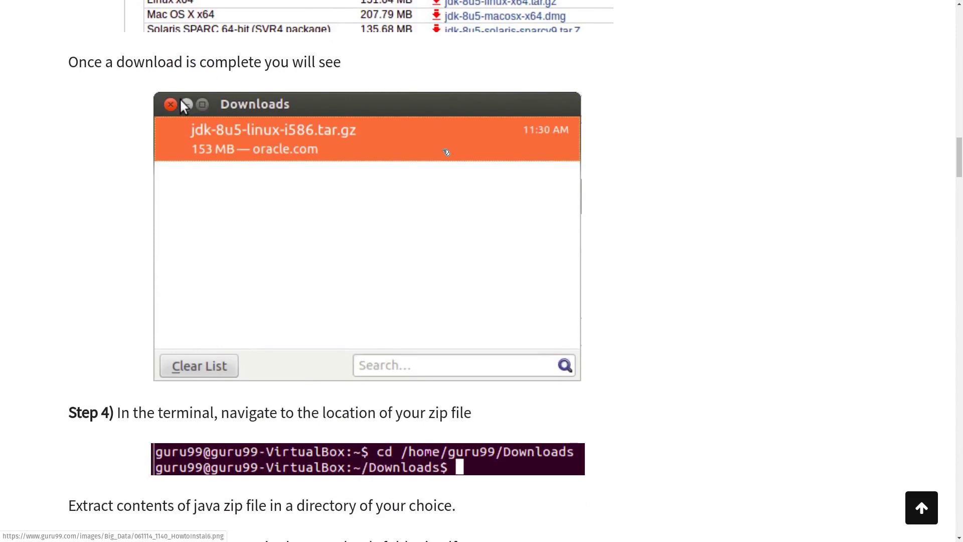
scroll(447, 152, "down", 15)
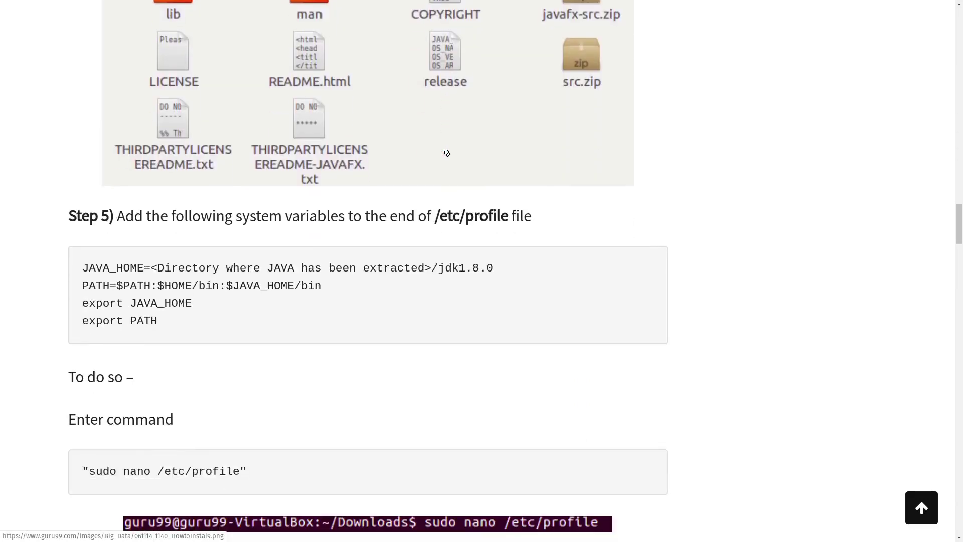
scroll(447, 152, "down", 6)
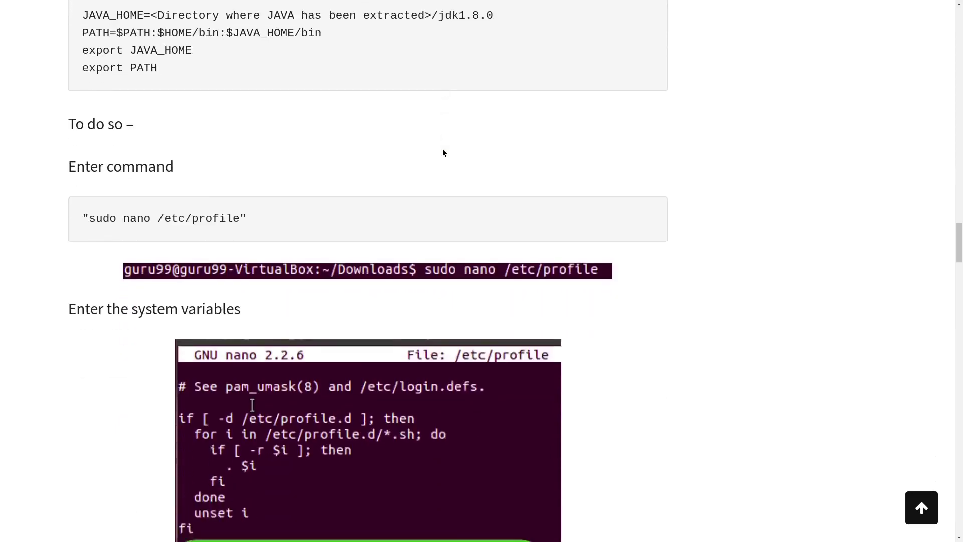
scroll(443, 152, "down", 6)
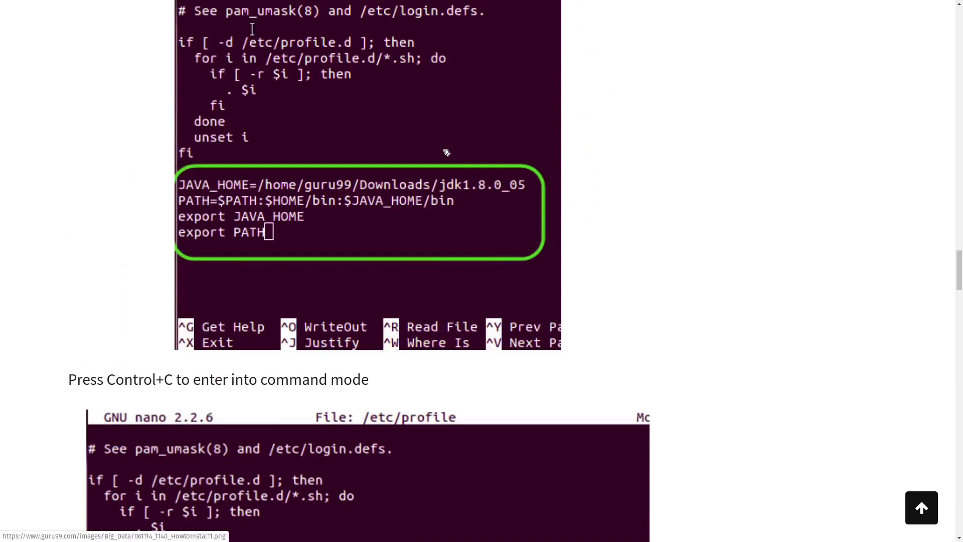
scroll(447, 152, "down", 5)
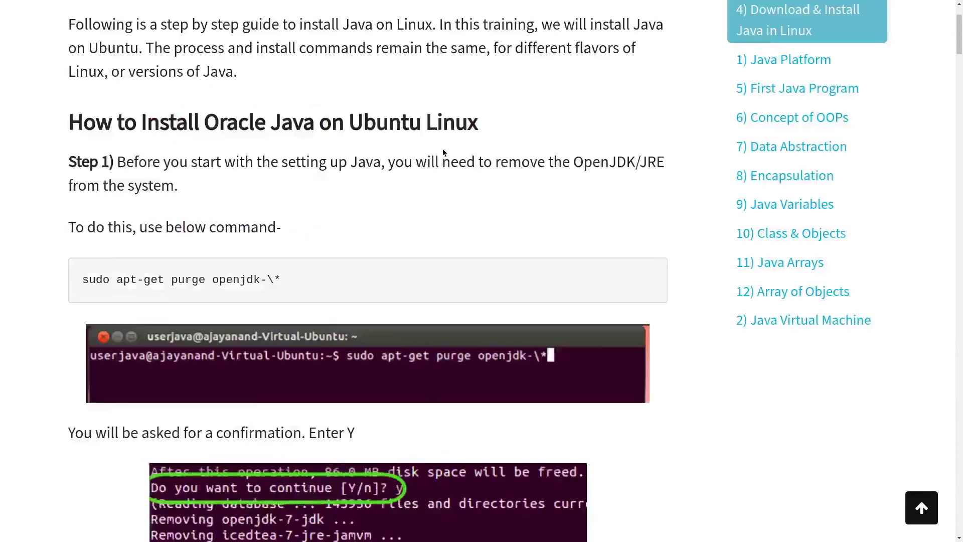
key("alt+Tab")
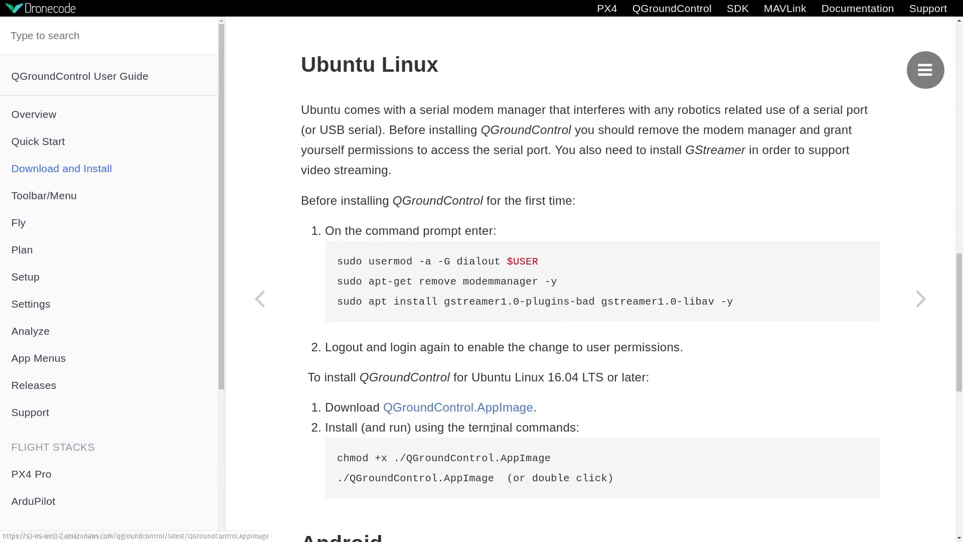
Scroll to the Ubuntu Linux section and highlight the chmod and QGroundControl.AppImage run commands.
scroll(484, 432, "down", 3)
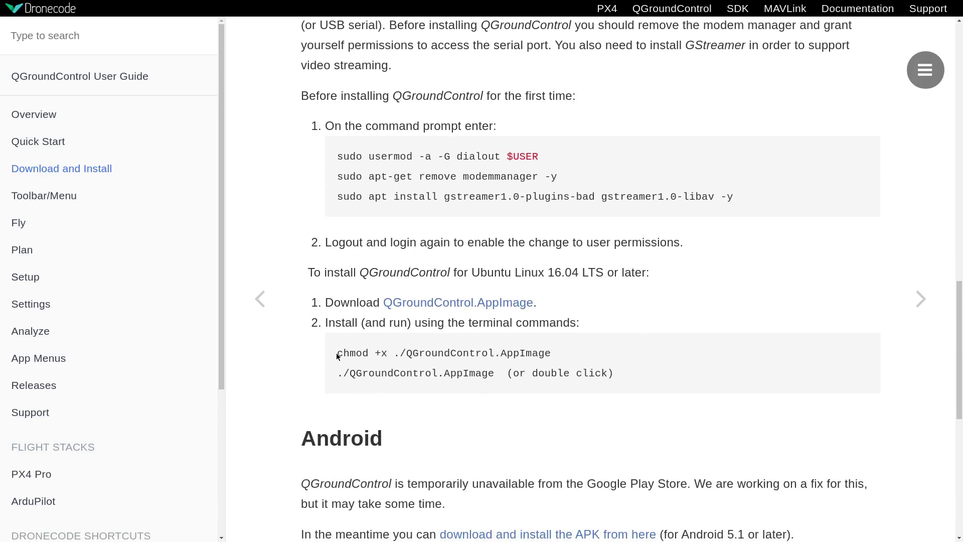
left_click_drag(337, 355, 497, 375)
left_click(623, 365)
Show the desktop and launch QGroundControl from the QGroundControl.AppImage icon.
key("super+d")
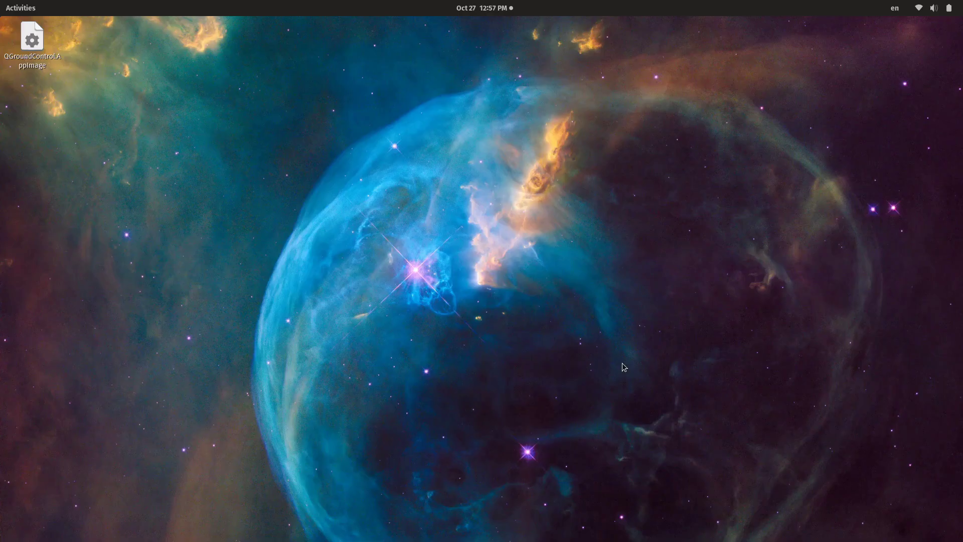
left_click(37, 54)
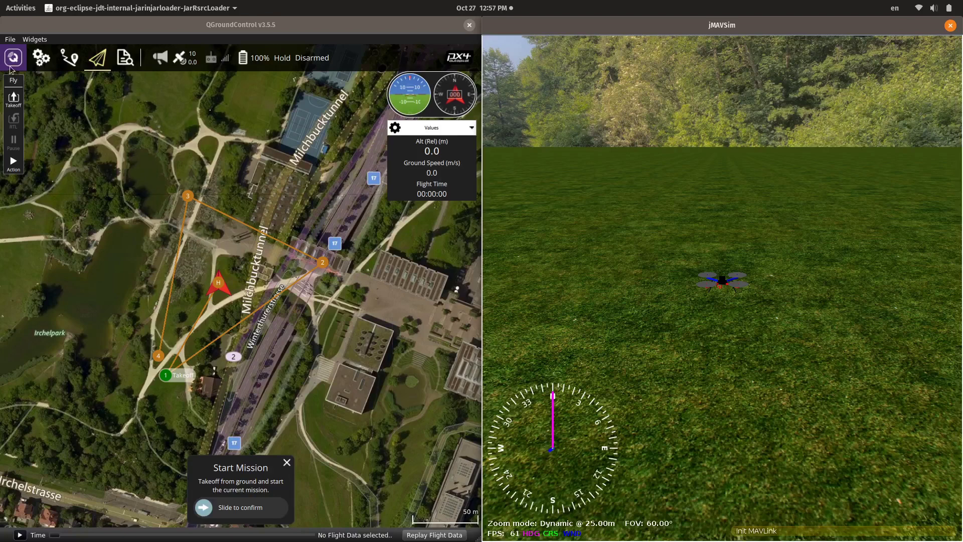
Take off the drone, continue the planned mission, then send it home with RTL to land.
left_click(16, 103)
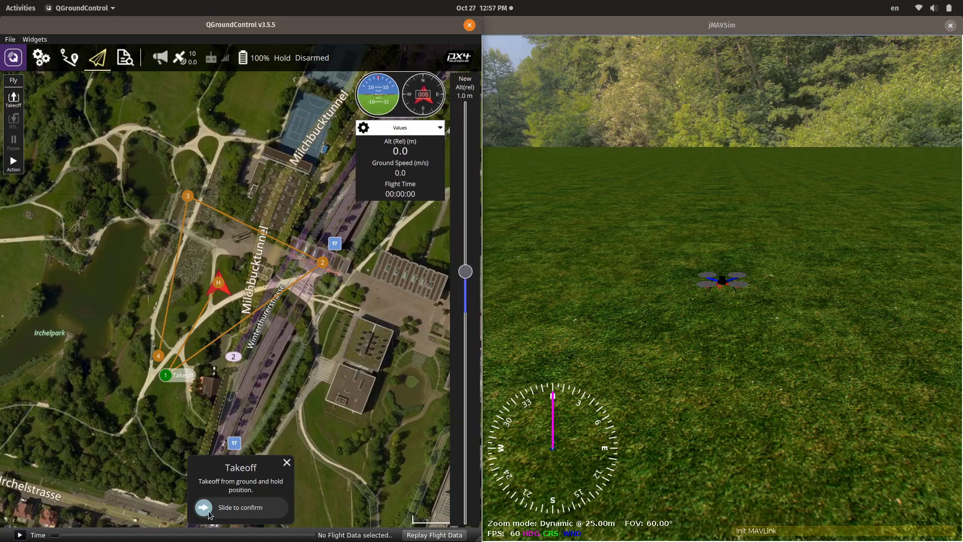
left_click_drag(210, 514, 283, 508)
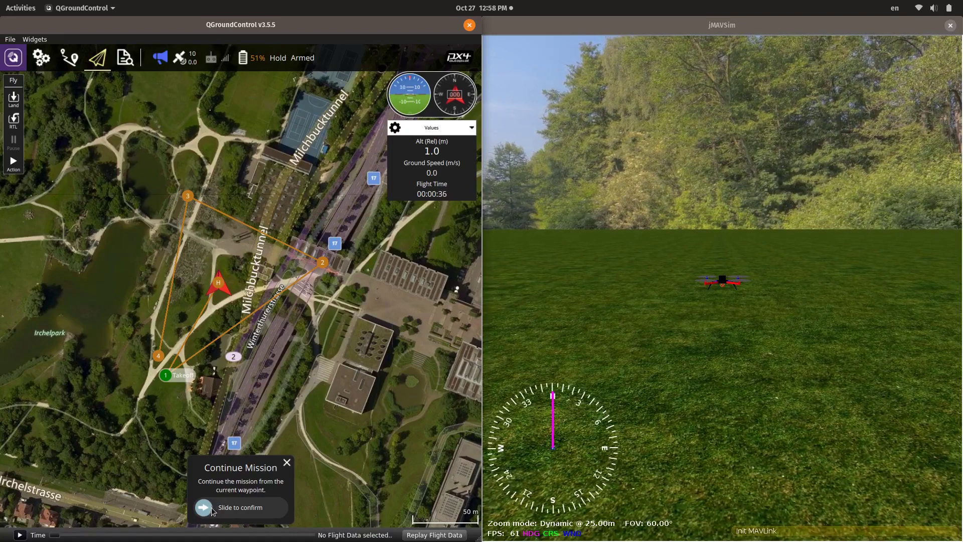
left_click_drag(214, 511, 284, 508)
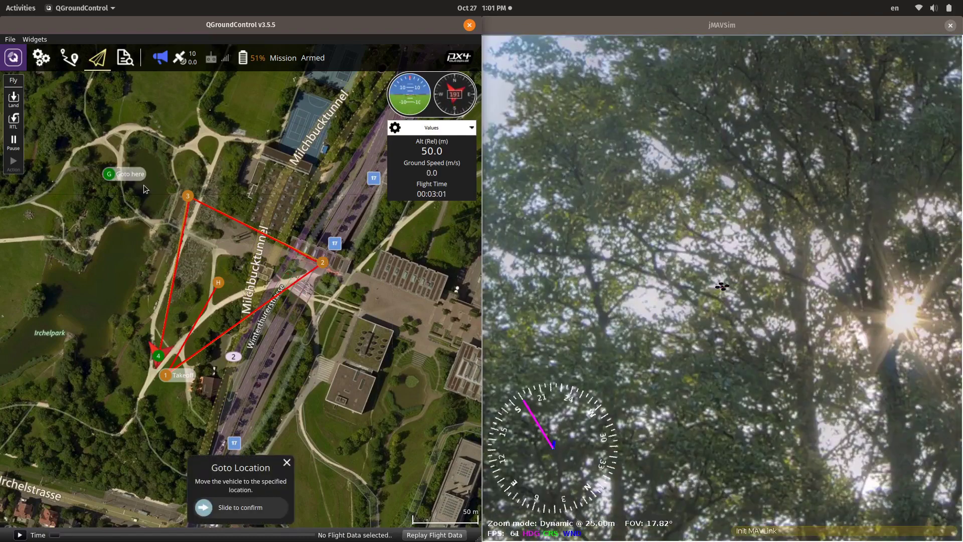
left_click(21, 121)
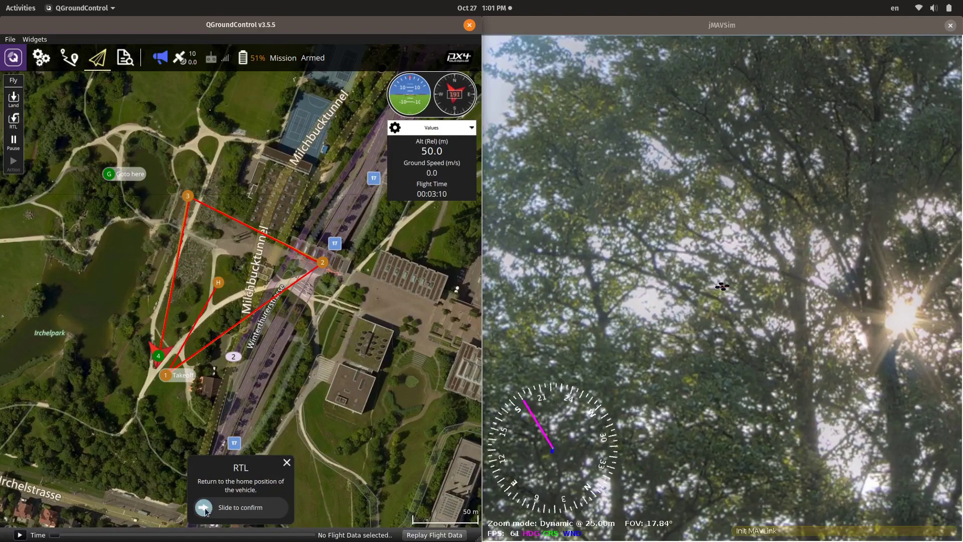
left_click_drag(206, 511, 281, 508)
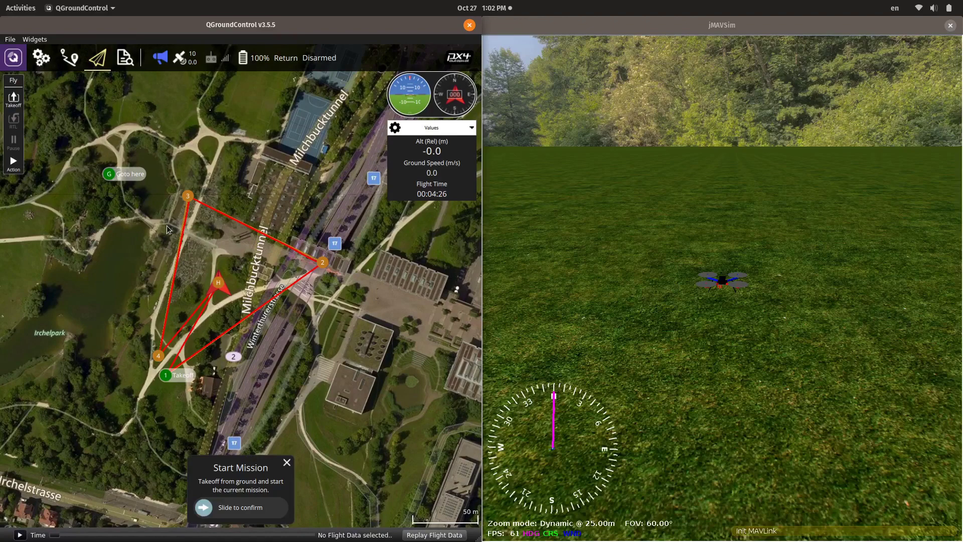
Maximize QGroundControl and go to the vehicle's Parameters page.
double_click(182, 29)
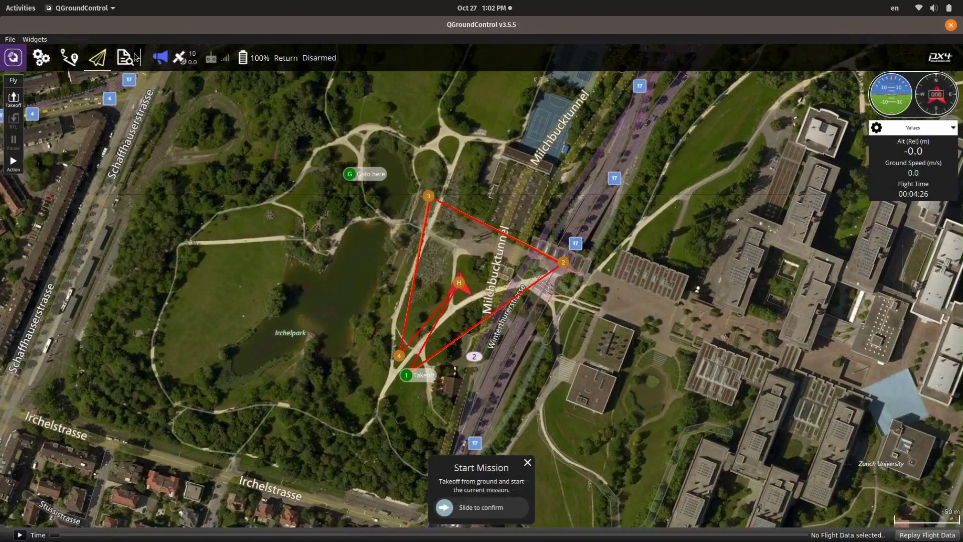
left_click(41, 59)
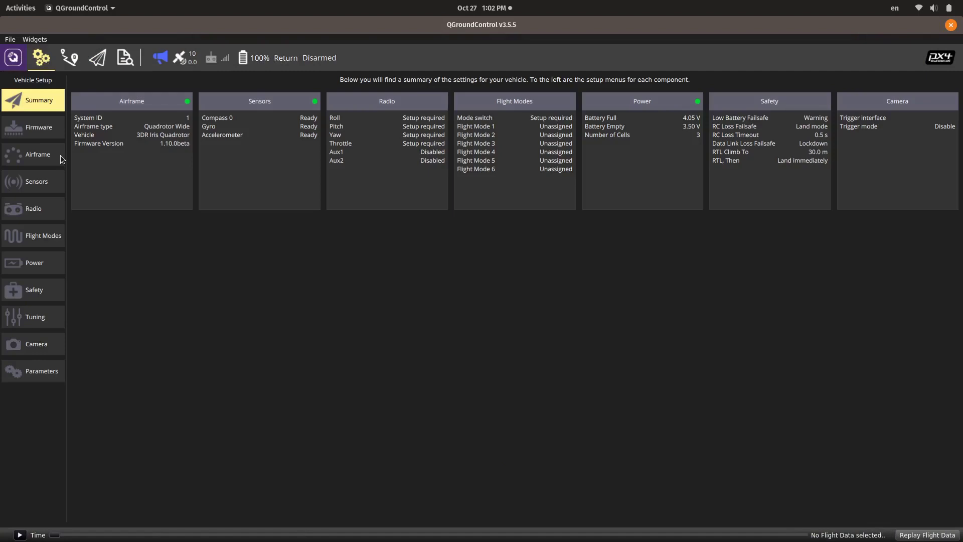
left_click(52, 373)
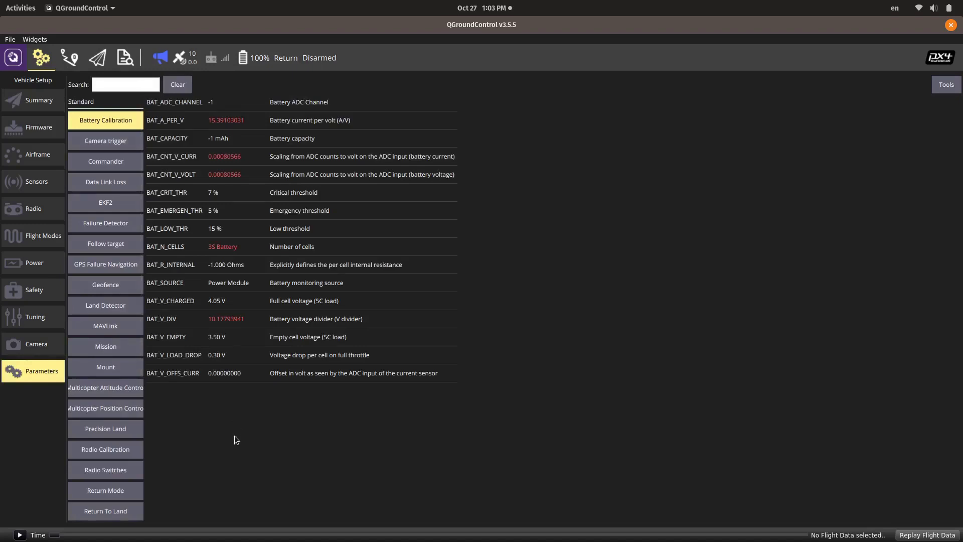
Search 'takeoff' and save MIS_TAKEOFF_ALT as 5 m.
left_click(115, 84)
type("tak")
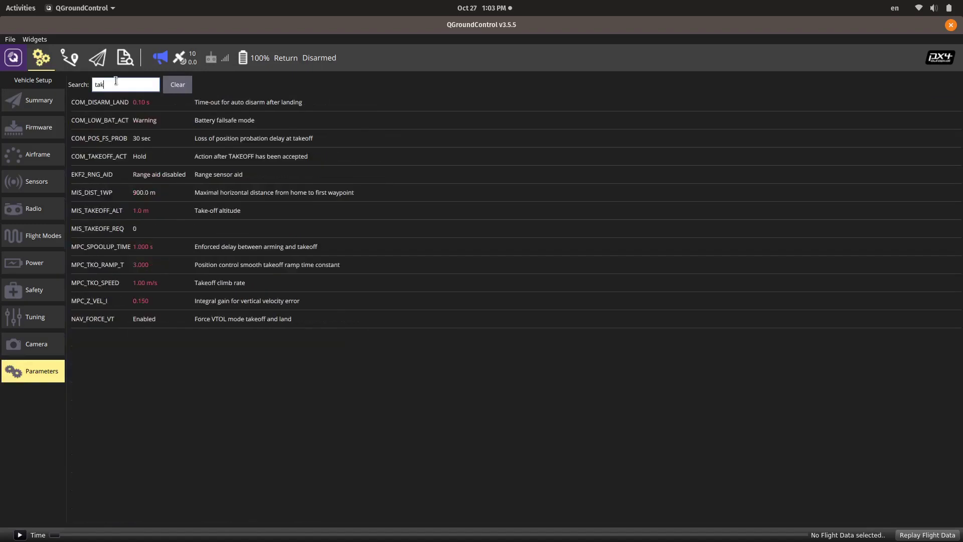
type("eoff")
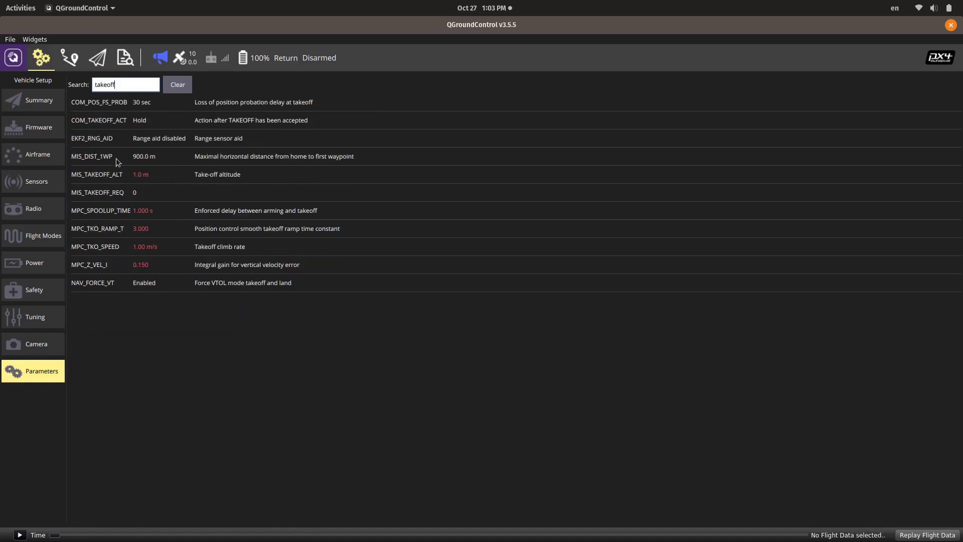
left_click(150, 174)
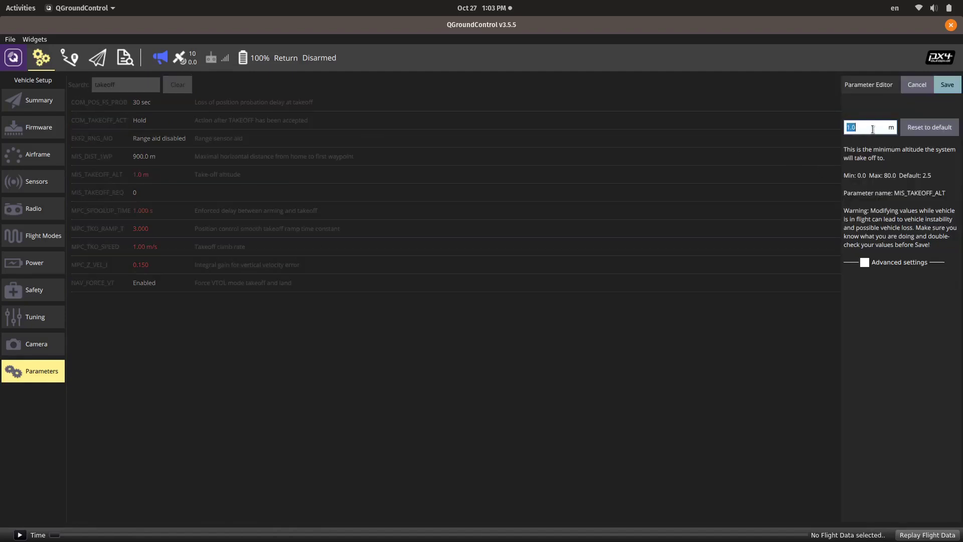
type("5")
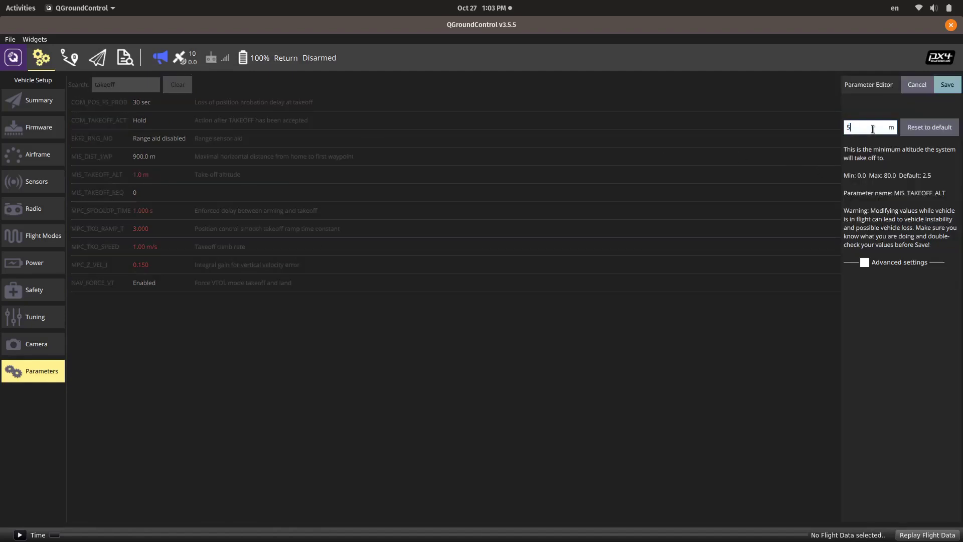
left_click(948, 84)
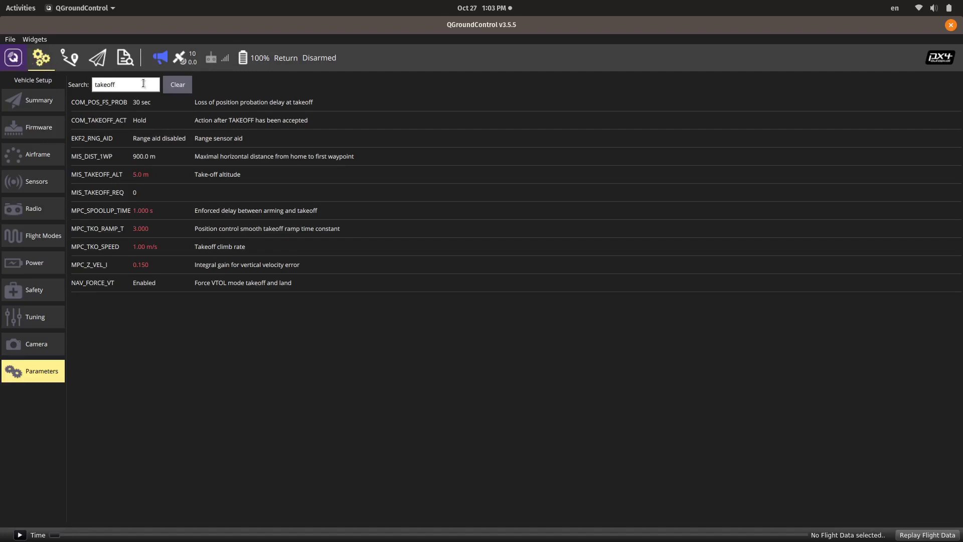
Clear the parameter search, confirm Reboot Vehicle, and switch to the terminal.
left_click(178, 85)
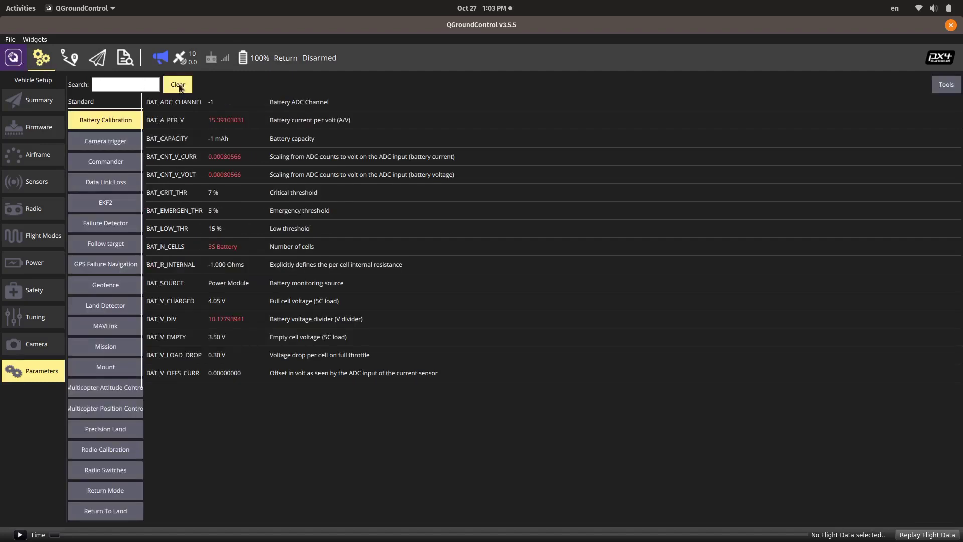
left_click(947, 85)
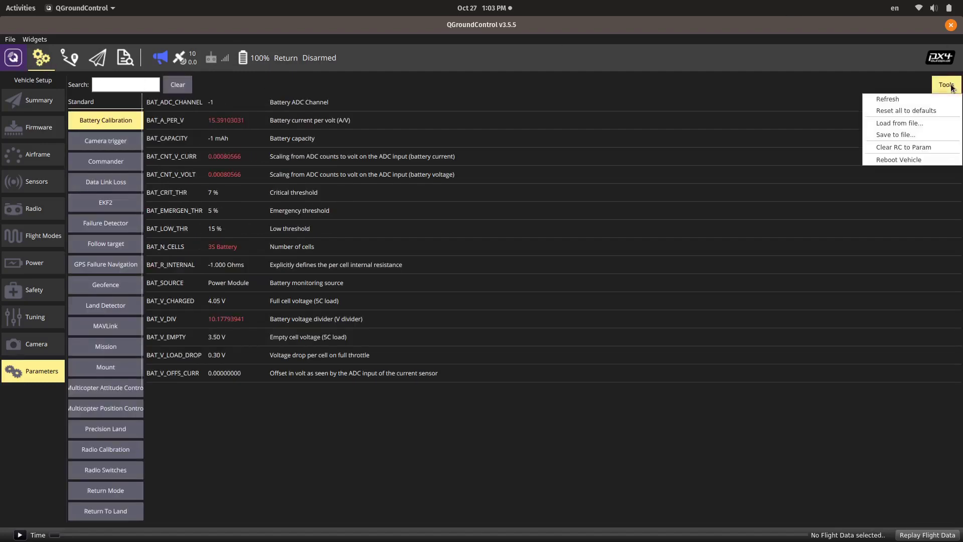
left_click(911, 160)
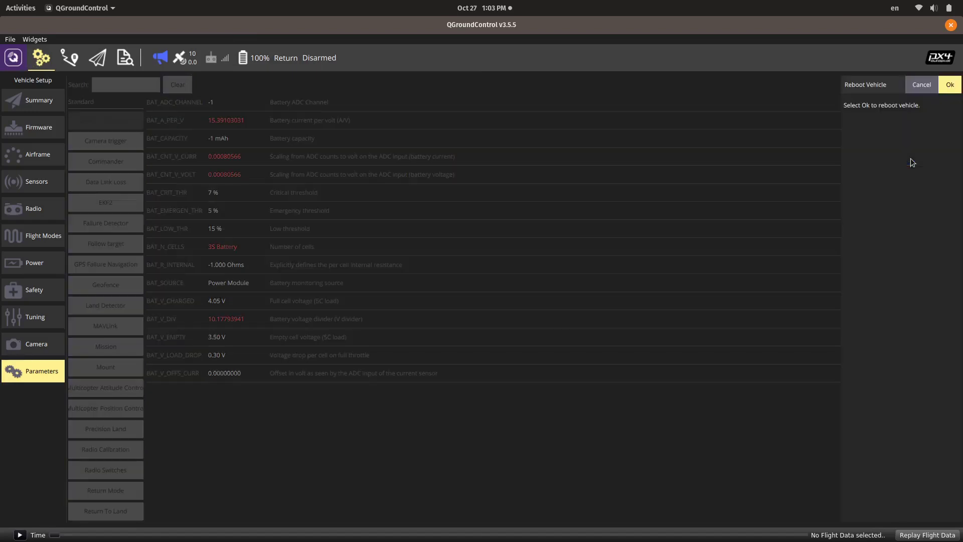
left_click(955, 85)
key("alt+Tab")
key("alt+Tab")
key("alt+Tab")
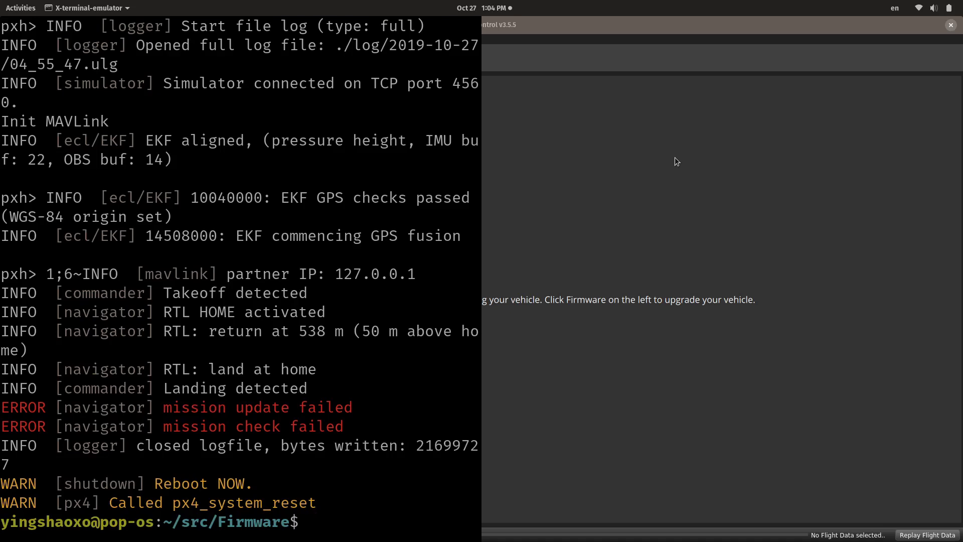
Relaunch with ./run.sh and send 'commander takeoff', retrying after the no-position-lock rejection.
key("Up")
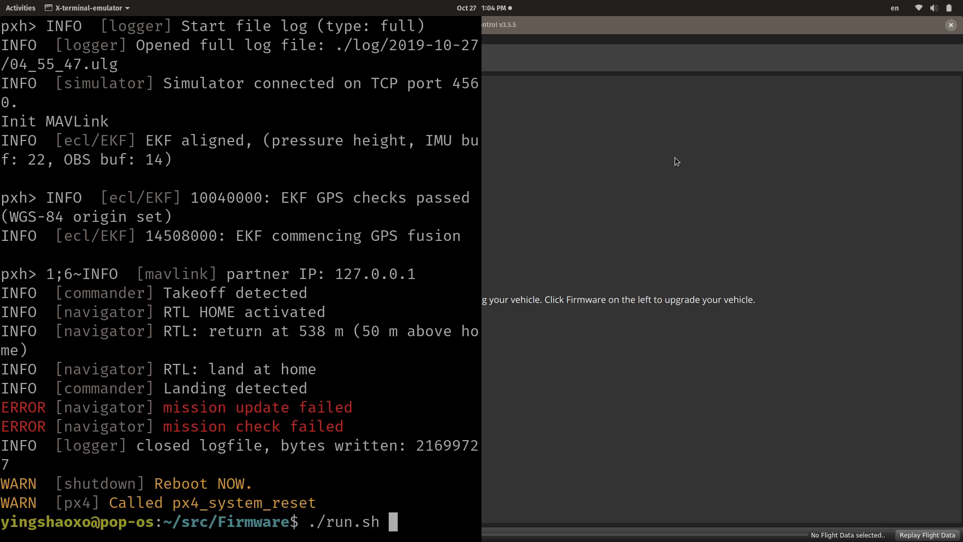
key("Return")
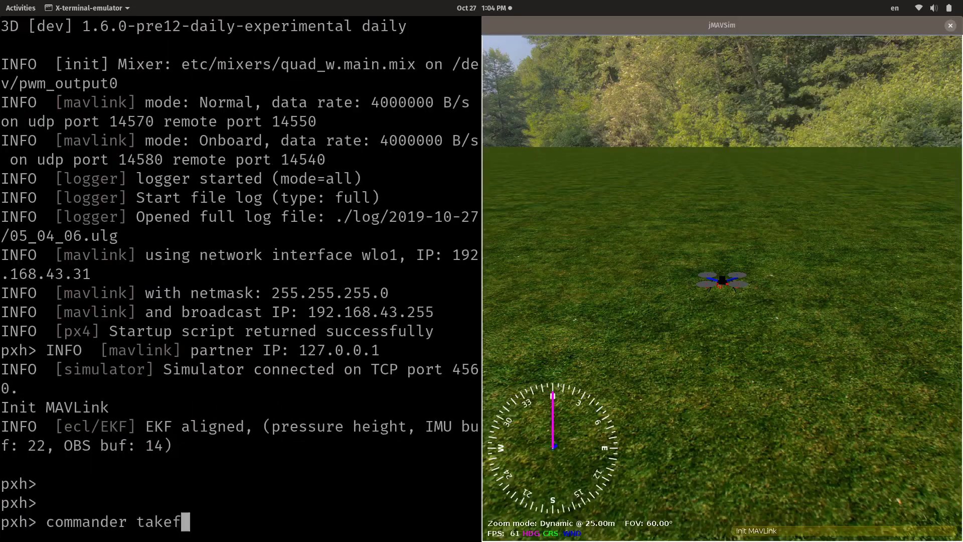
key("BackSpace")
type("off")
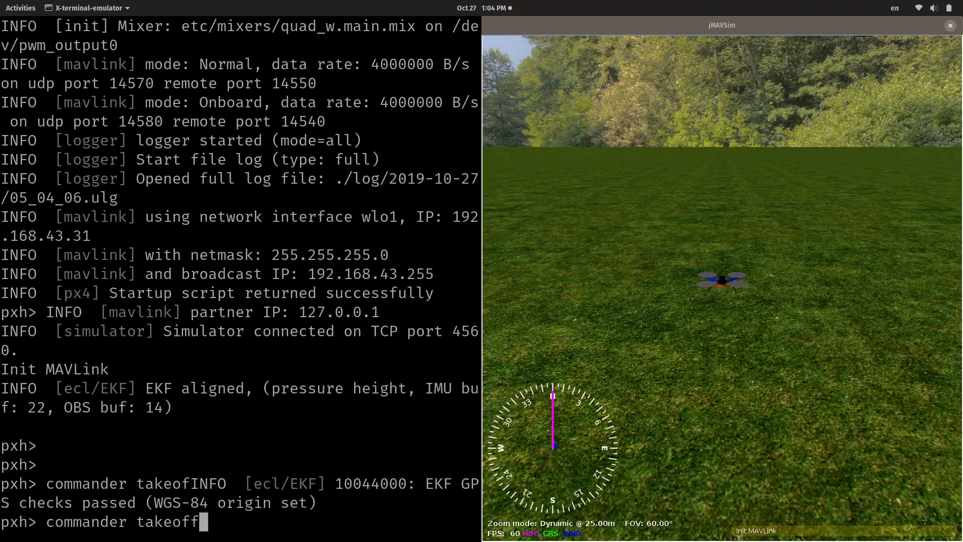
key("Return")
key("Return")
key("Up")
key("Return")
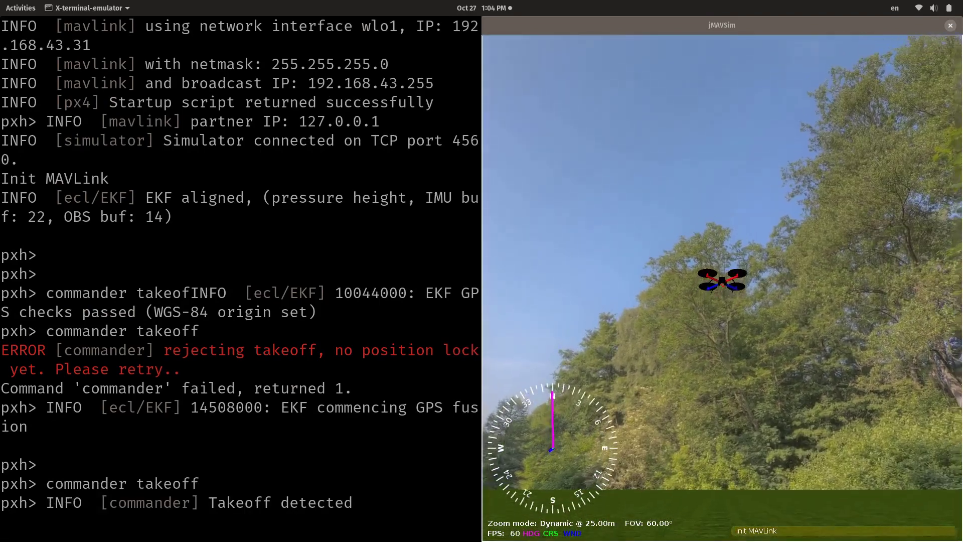
Show QGroundControl's Fly view tiled on the left half beside jMAVSim, drone at 5.0 m.
key("alt+Tab")
key("Tab")
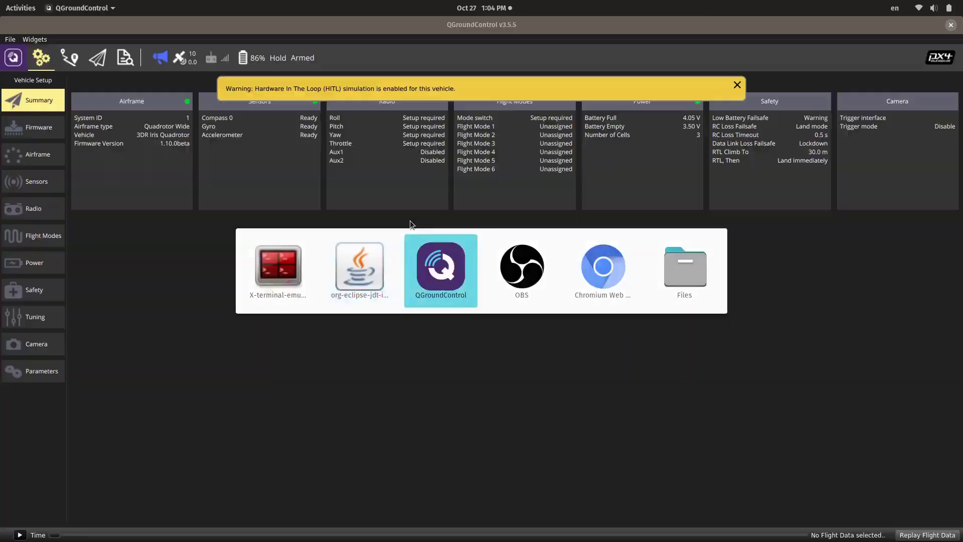
left_click(98, 58)
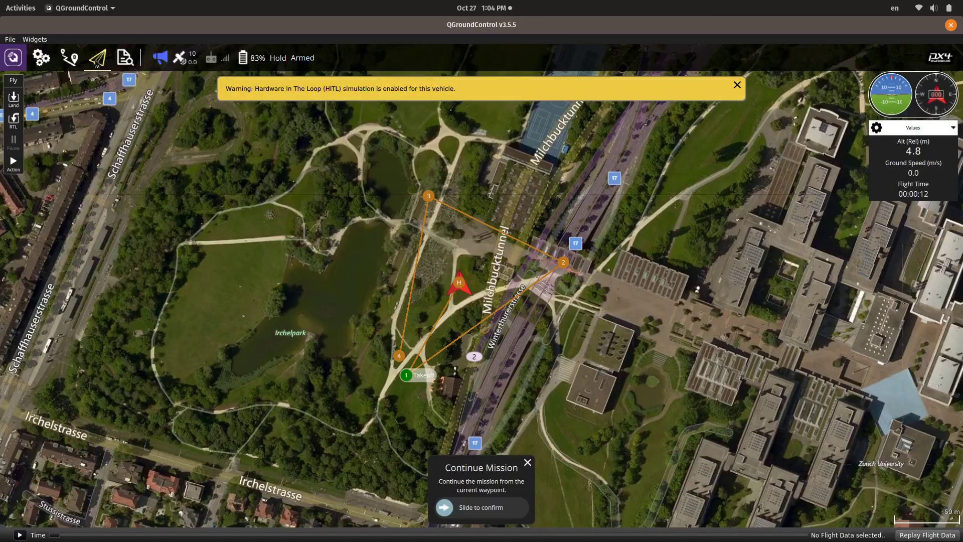
key("super+Left")
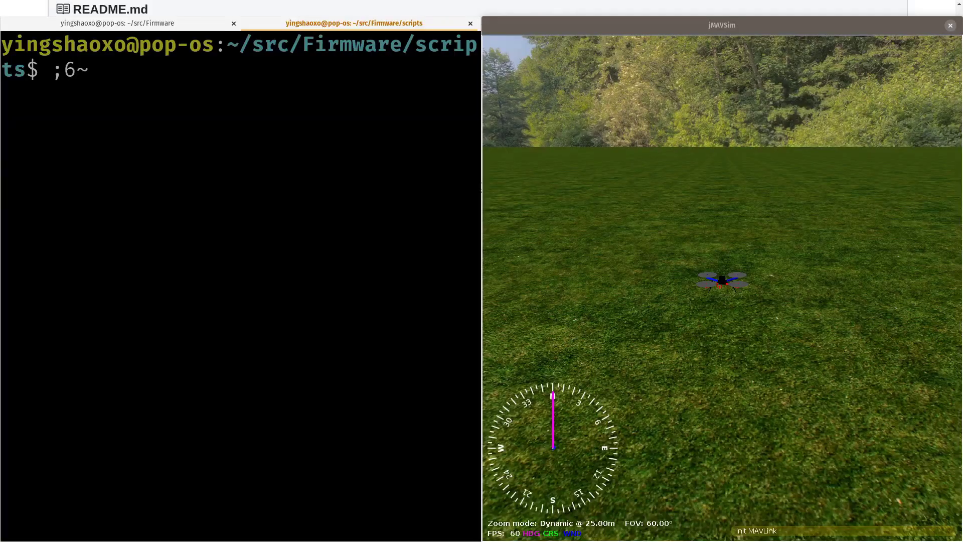
Read the MAVSDK-Python README and run 'sudo pip3 install mavsdk' in a terminal.
key("BackSpace")
key("BackSpace")
key("BackSpace")
key("alt+Tab")
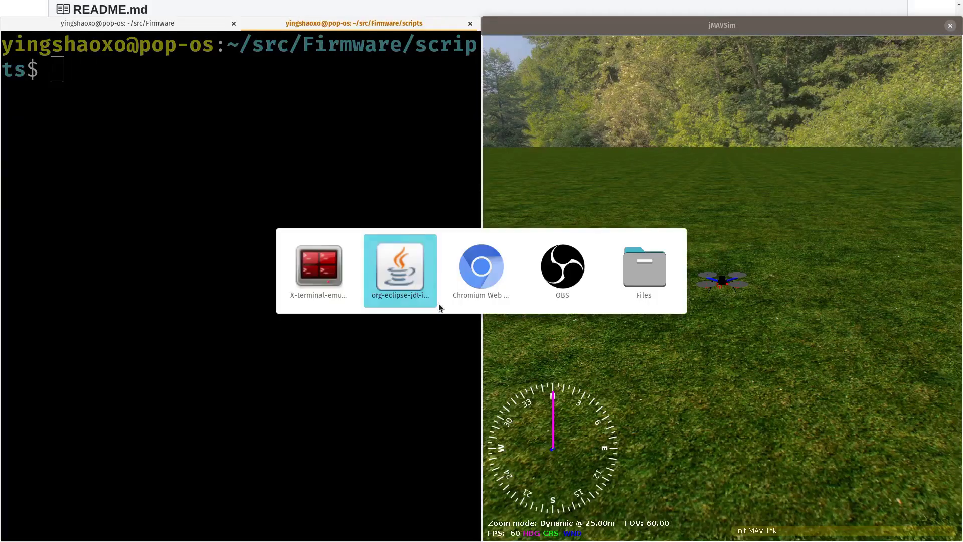
key("alt+Tab")
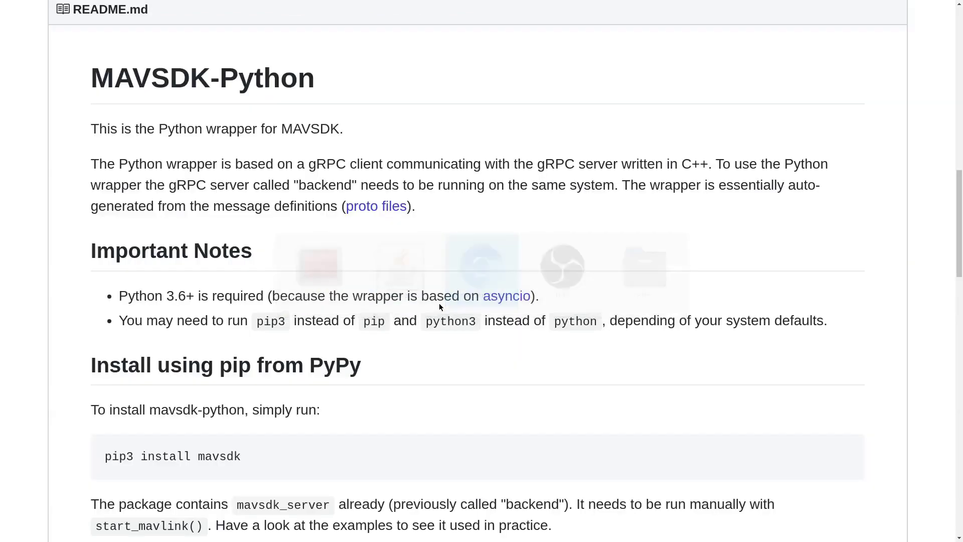
scroll(438, 303, "up", 15)
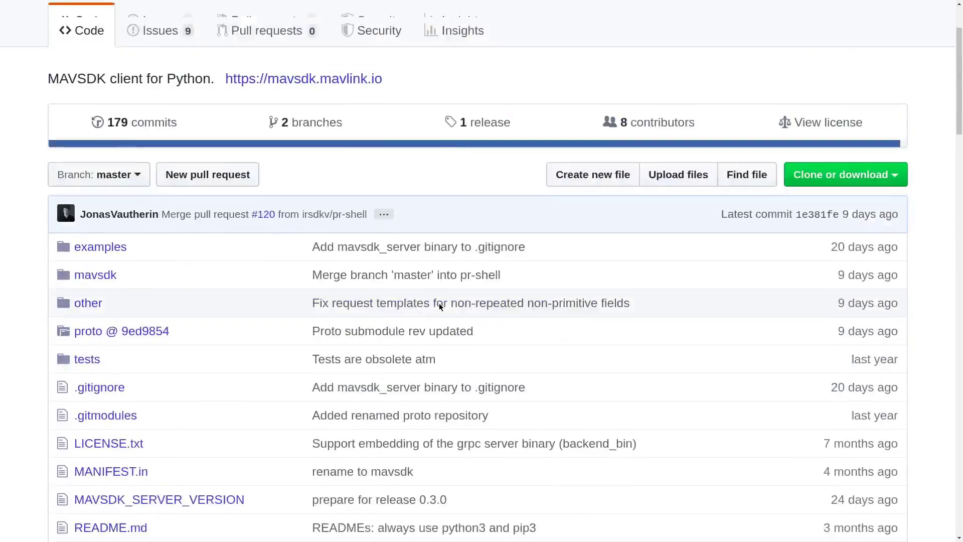
scroll(439, 307, "down", 15)
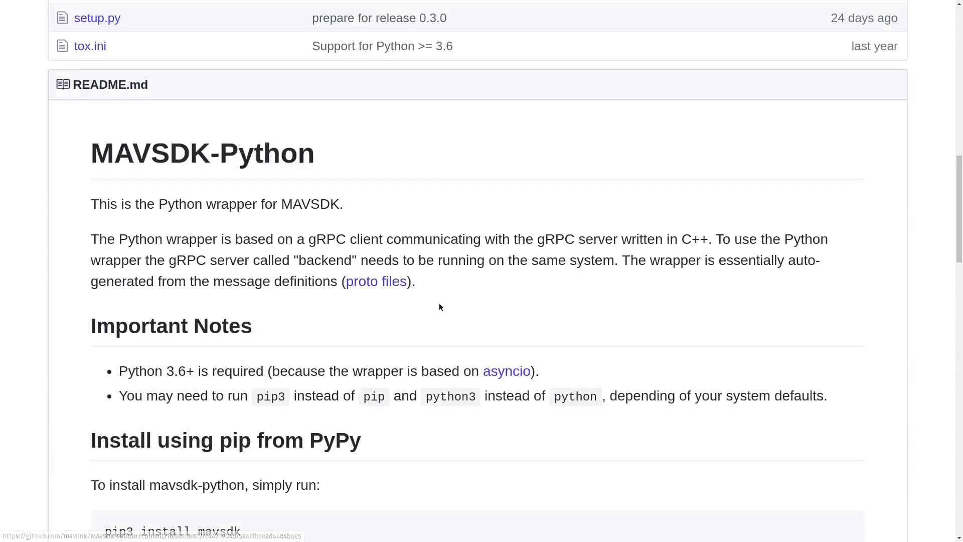
scroll(439, 307, "up", 4)
scroll(440, 307, "down", 2)
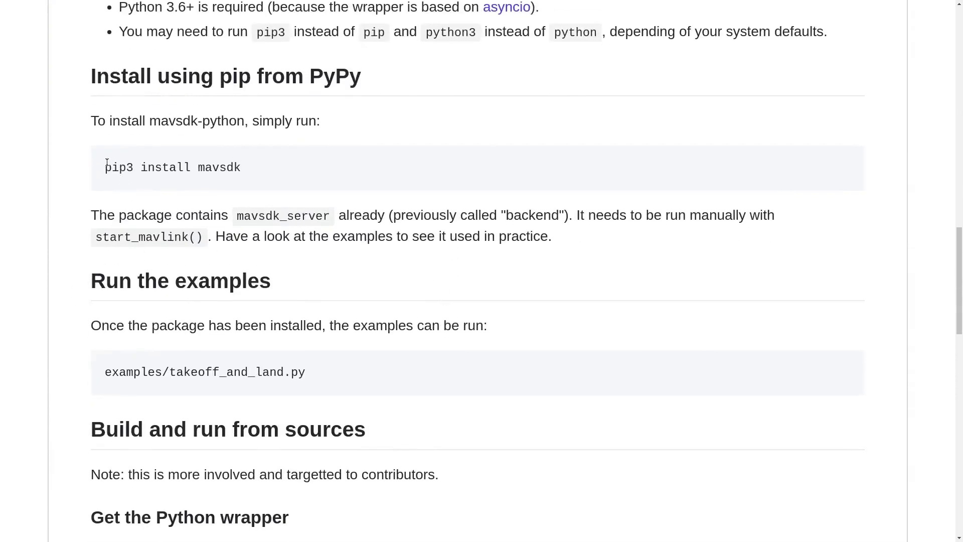
key("alt+Tab")
type("sudo pip3 install mavsdk")
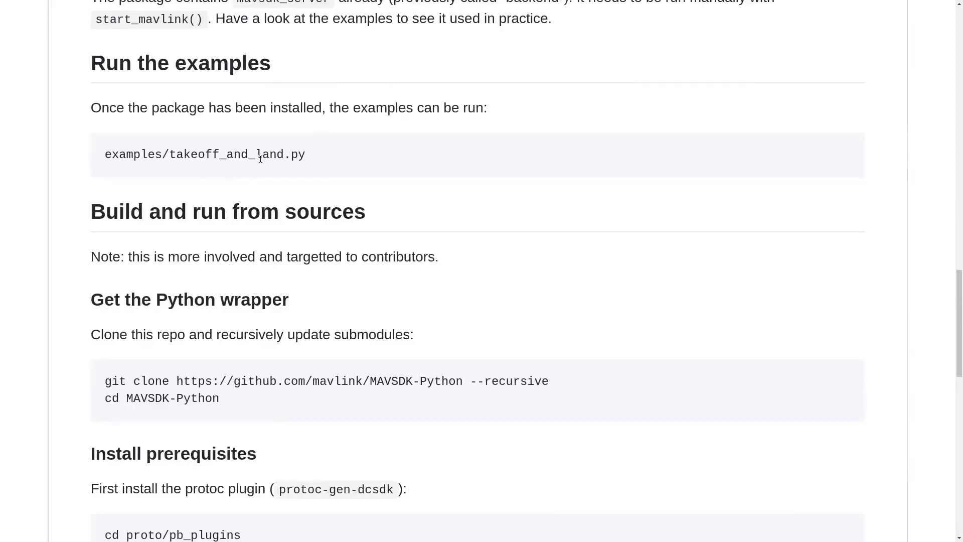
Open examples/takeoff_and_land.py in the repository and view it as Raw text.
scroll(260, 158, "up", 15)
scroll(260, 159, "up", 2)
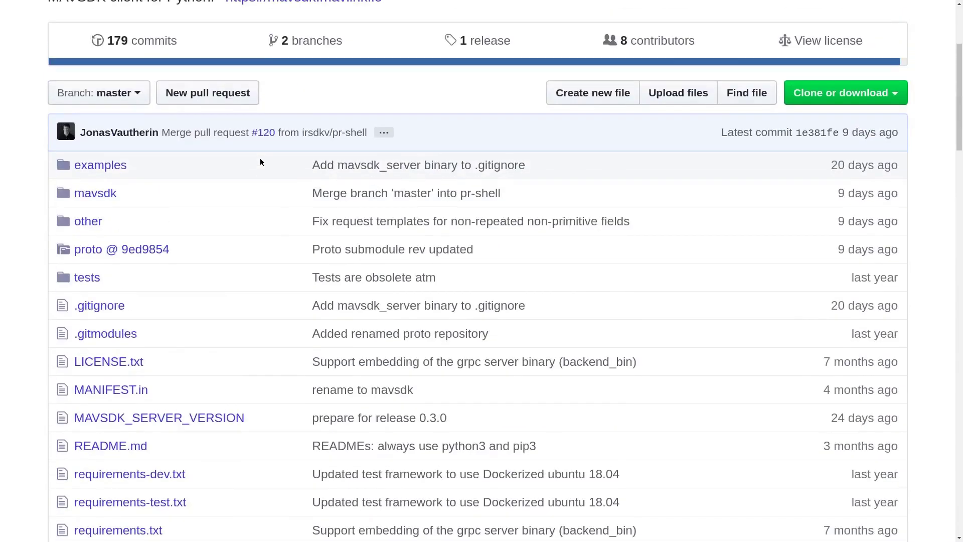
left_click(123, 166)
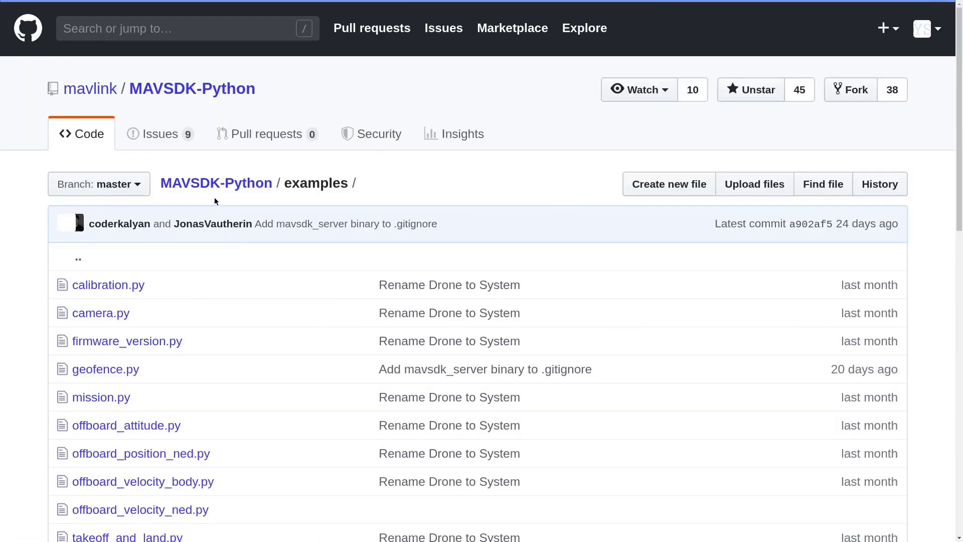
scroll(142, 260, "down", 3)
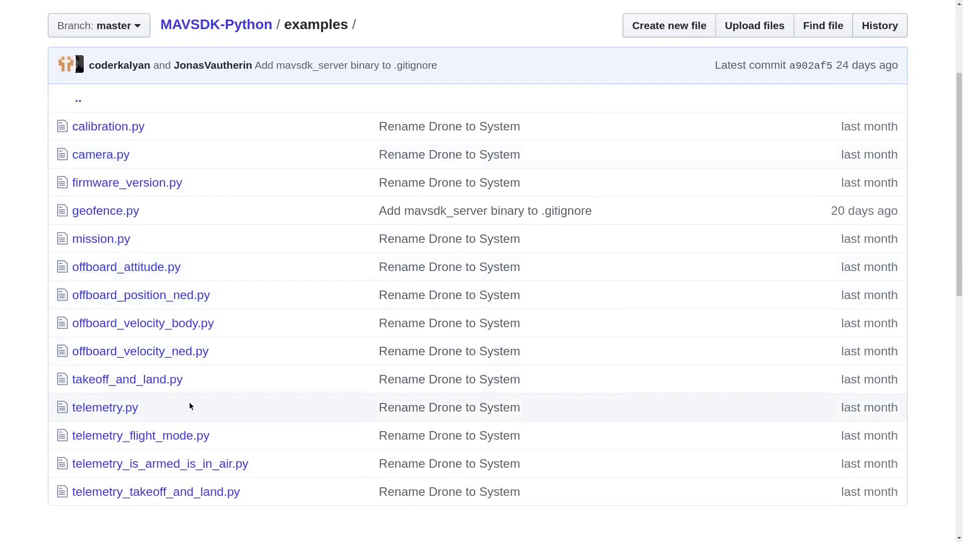
scroll(189, 402, "down", 1)
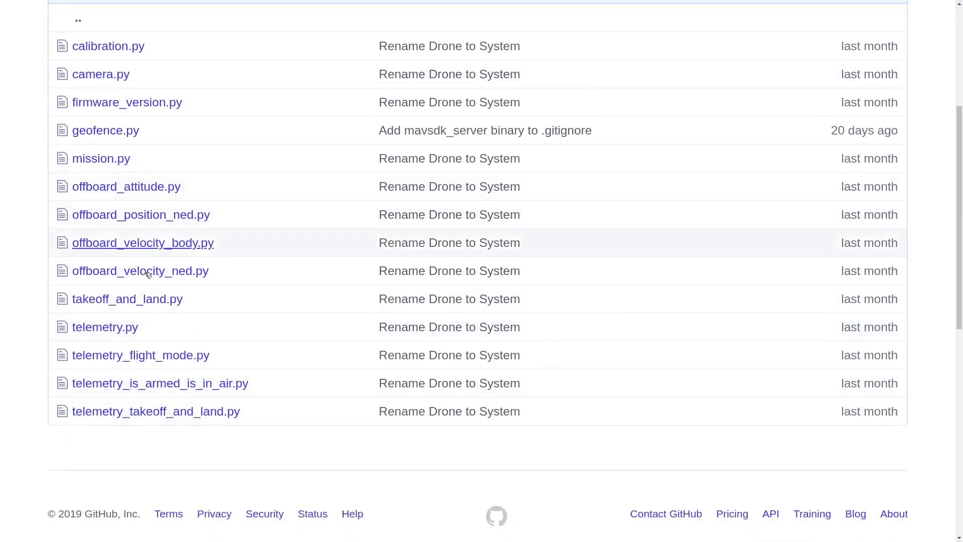
left_click(144, 302)
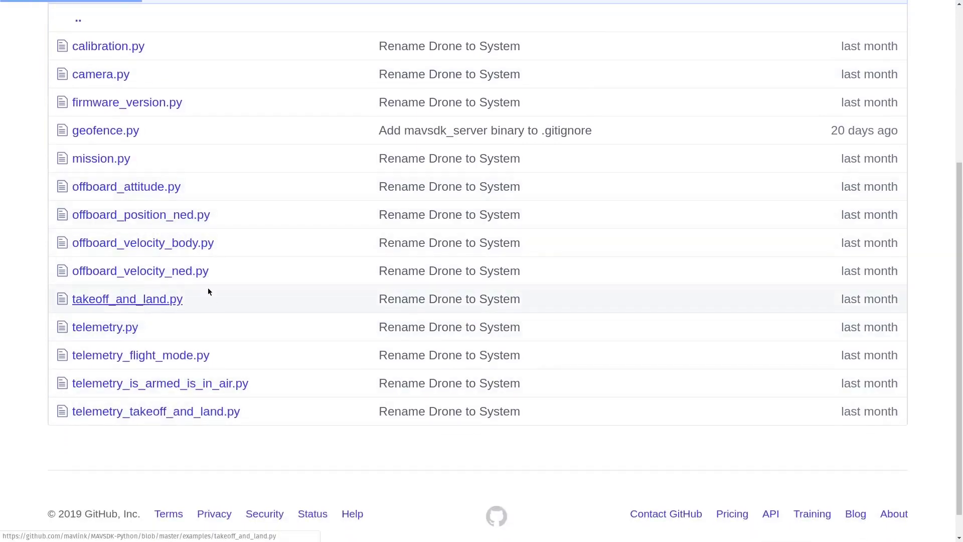
left_click(715, 309)
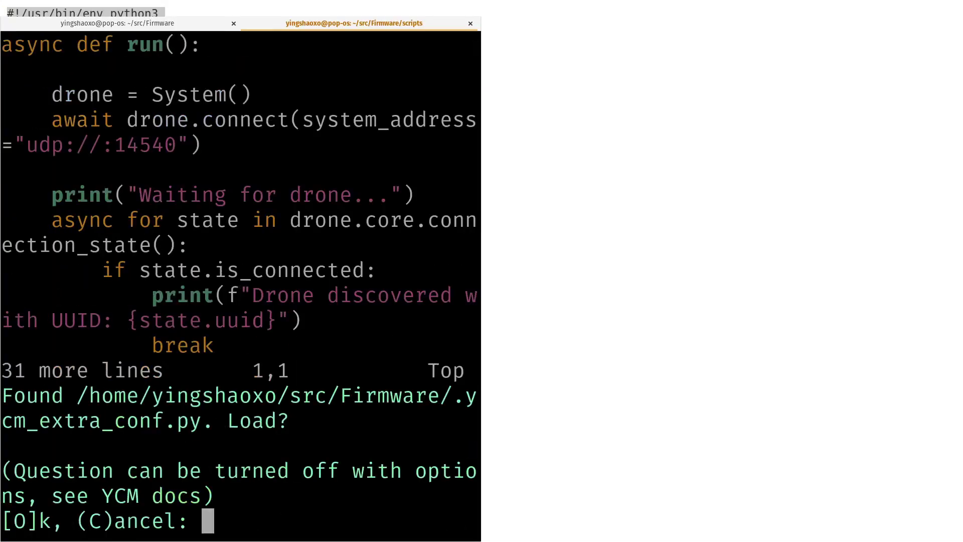
Paste the takeoff-and-land script into vim, save it as test.py, and run it with python3.
type("o")
key("alt+Tab")
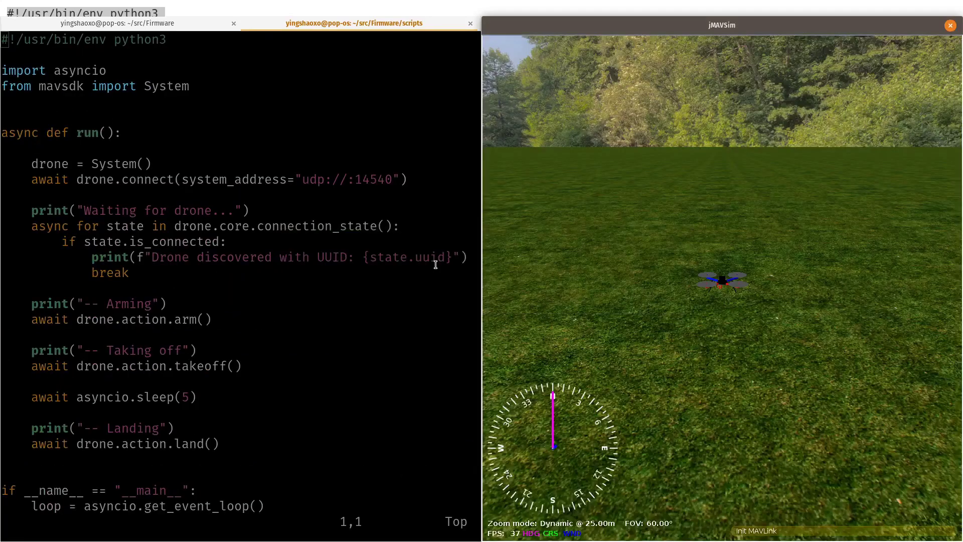
left_click(436, 264)
type(":w")
key("Return")
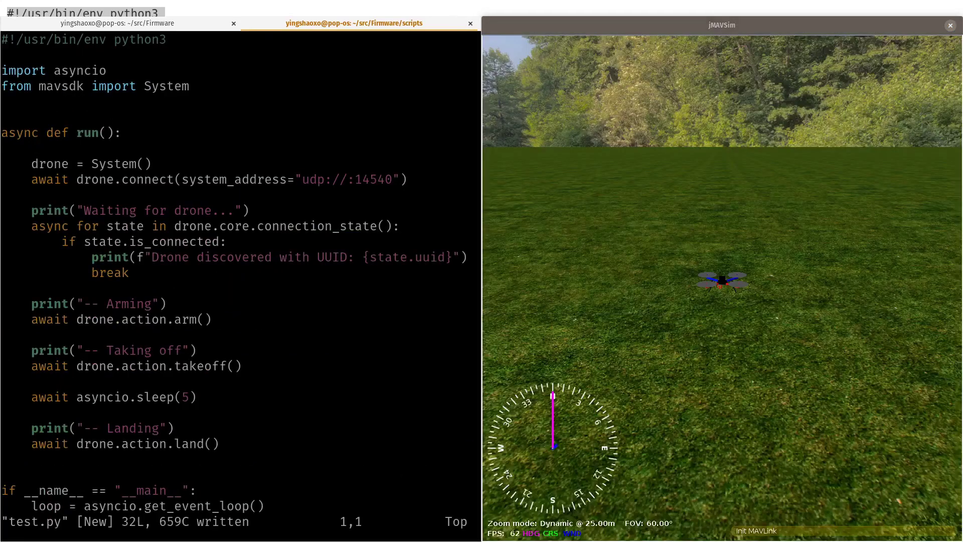
key("j")
key("j")
key("j")
key("j")
key("j")
key("j")
key("j")
key("j")
key("j")
key("j")
key("j")
key("j")
key("j")
key("j")
key("j")
key("j")
key("j")
key("j")
key("j")
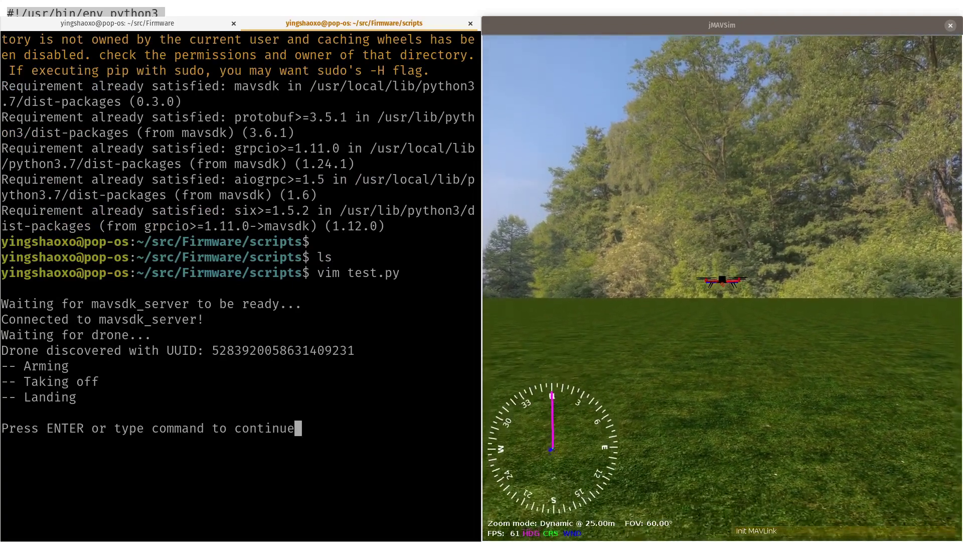
key("Return")
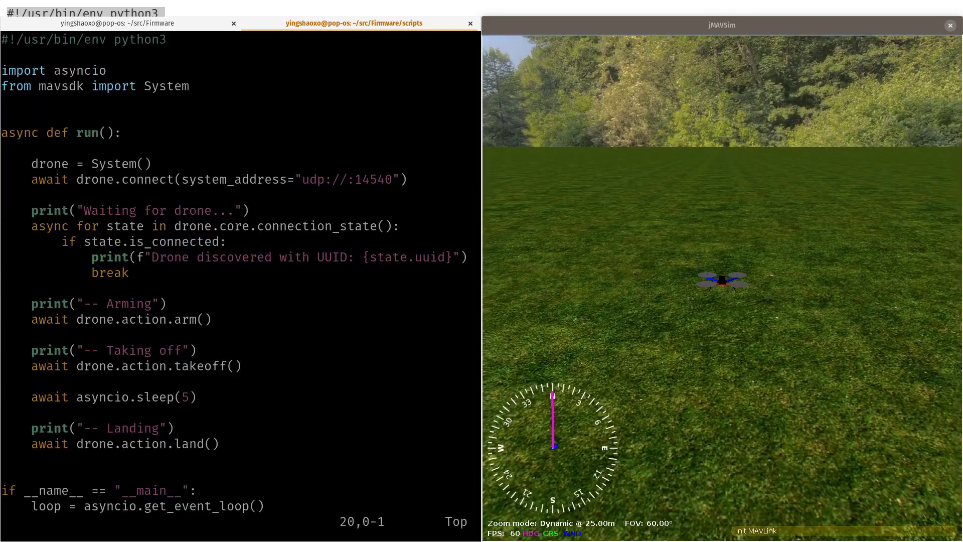